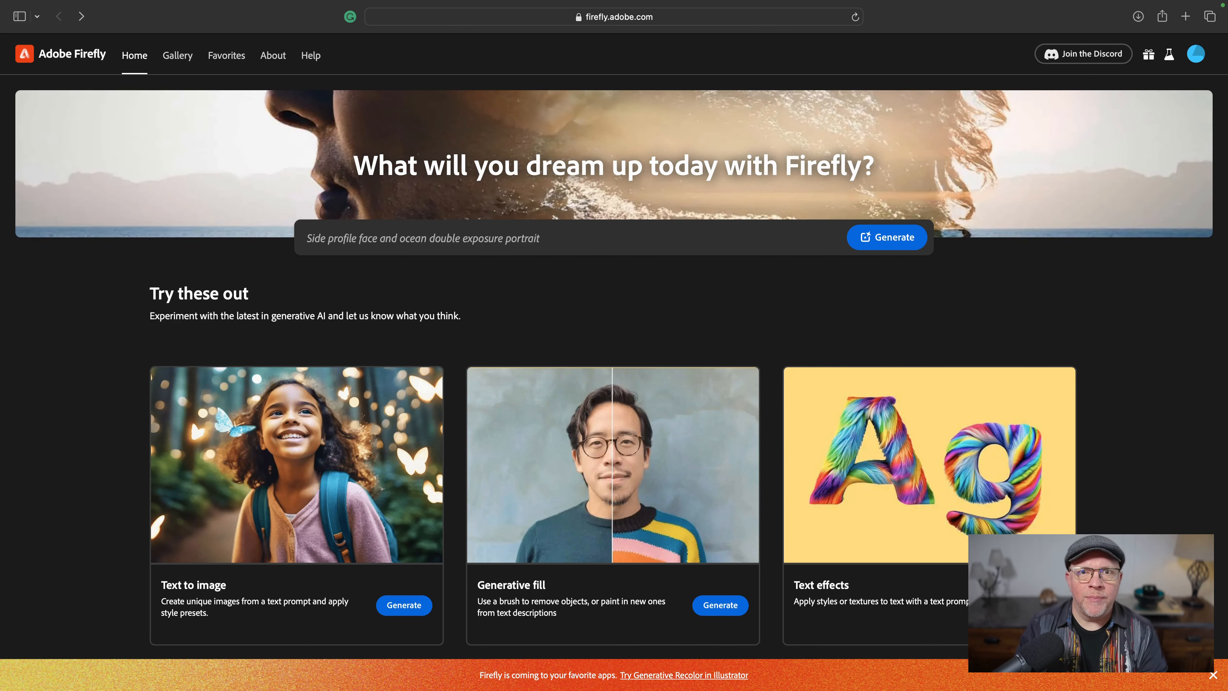
- Replace the home prompt with 'A lodge retreat in the mountains' and generate images from it
left_click(549, 246)
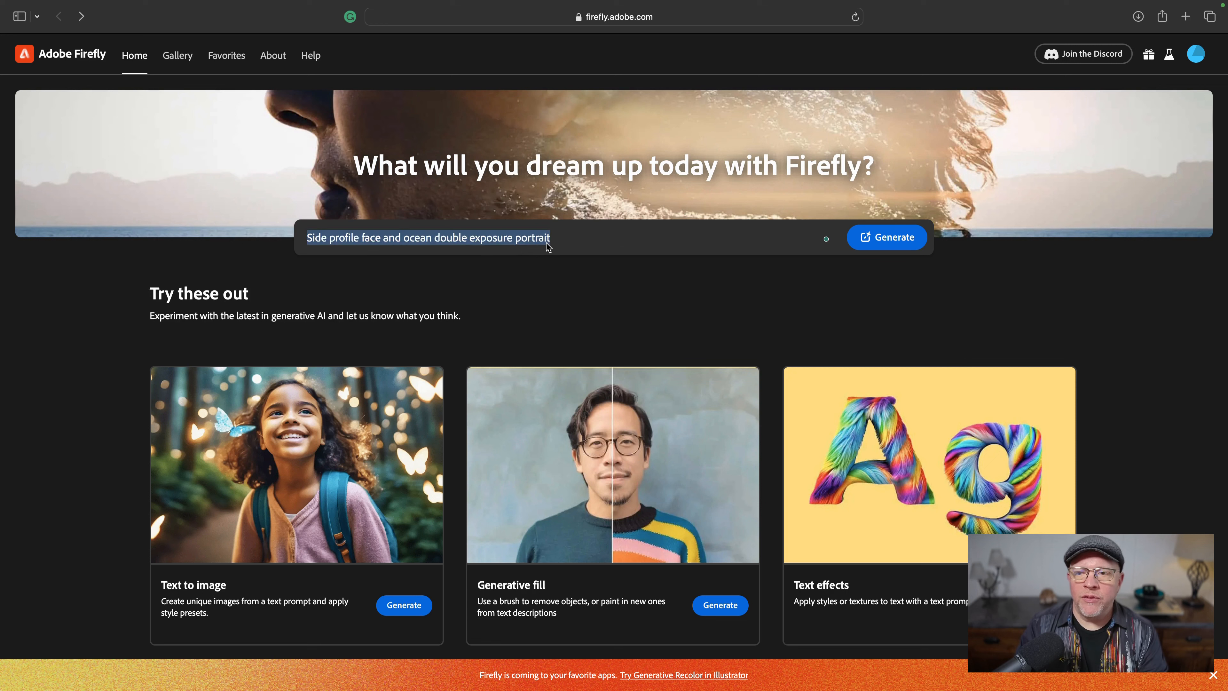
type("A lodge retreat in the mountains")
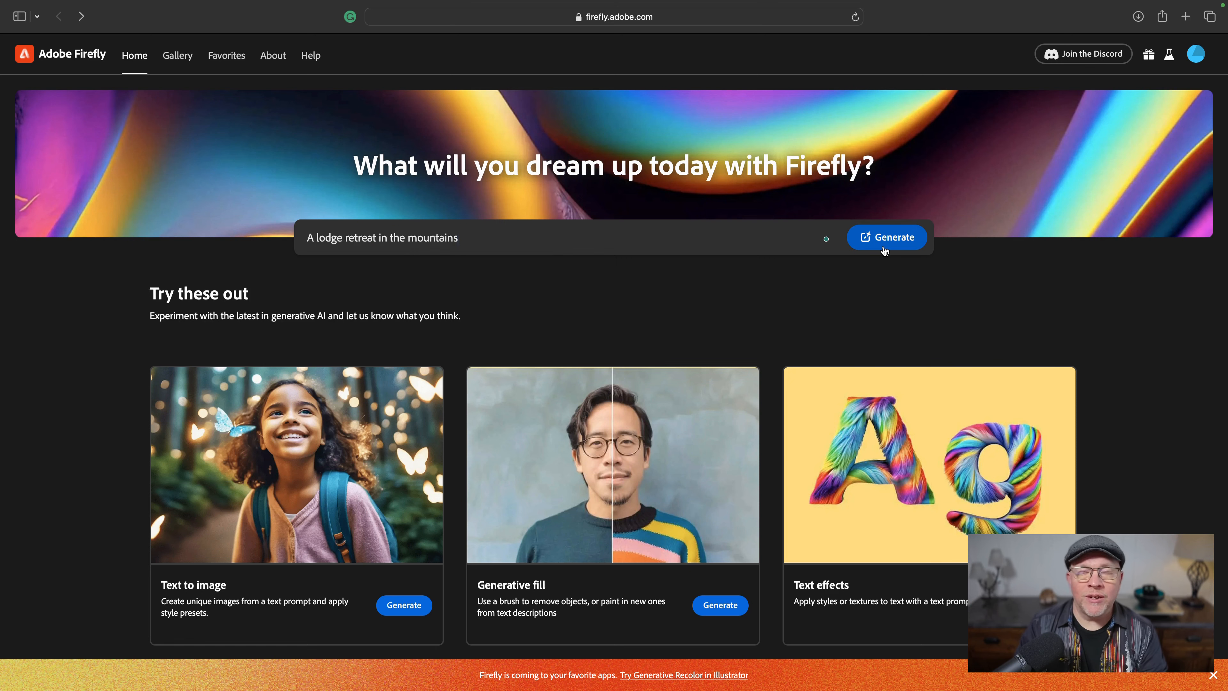
left_click(885, 251)
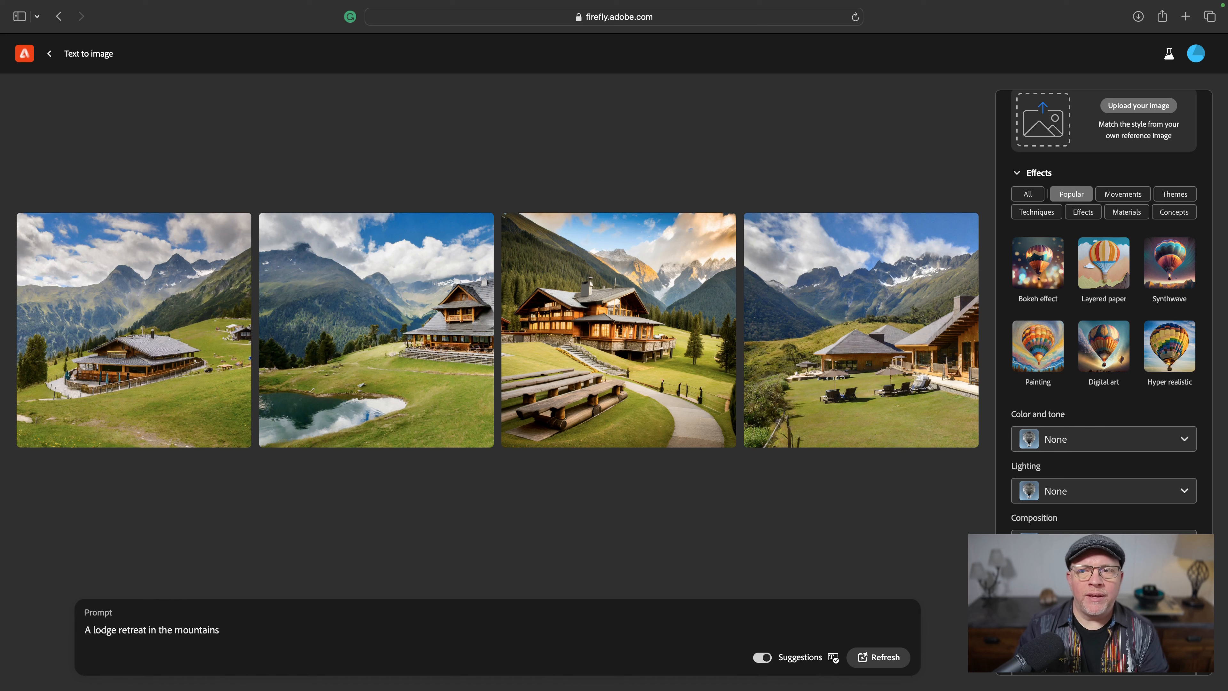
- Download the second generated lodge image, accepting the content transparency notice
mouse_move(150, 376)
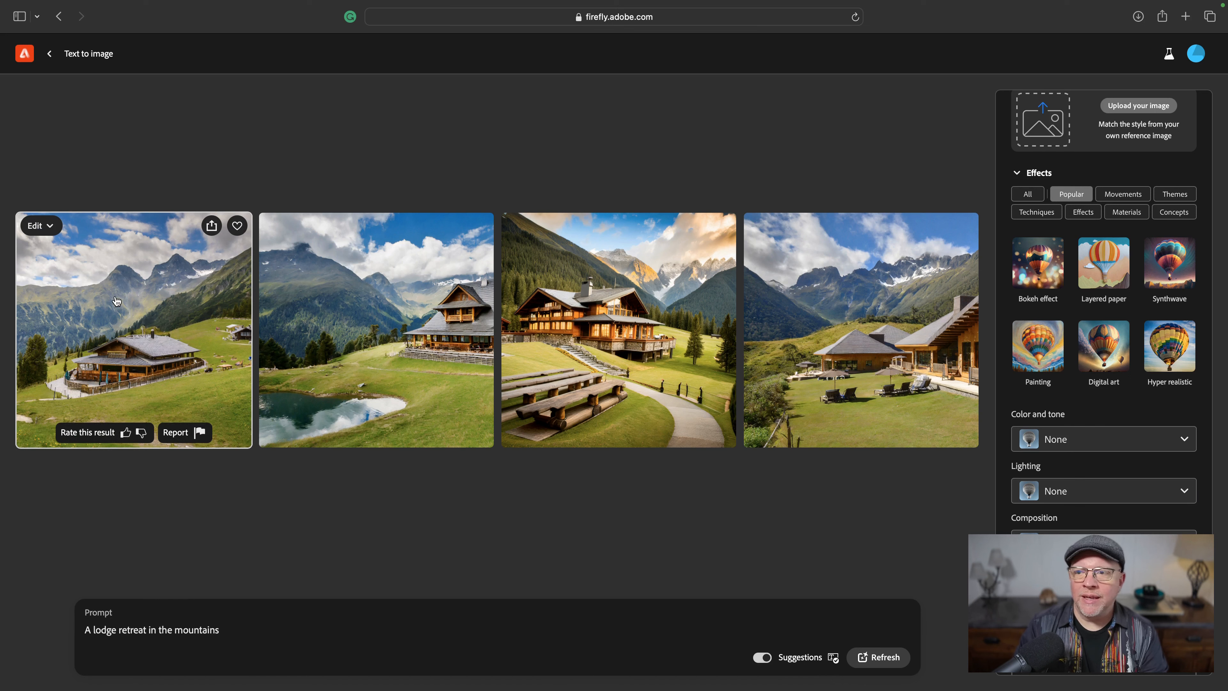
mouse_move(414, 351)
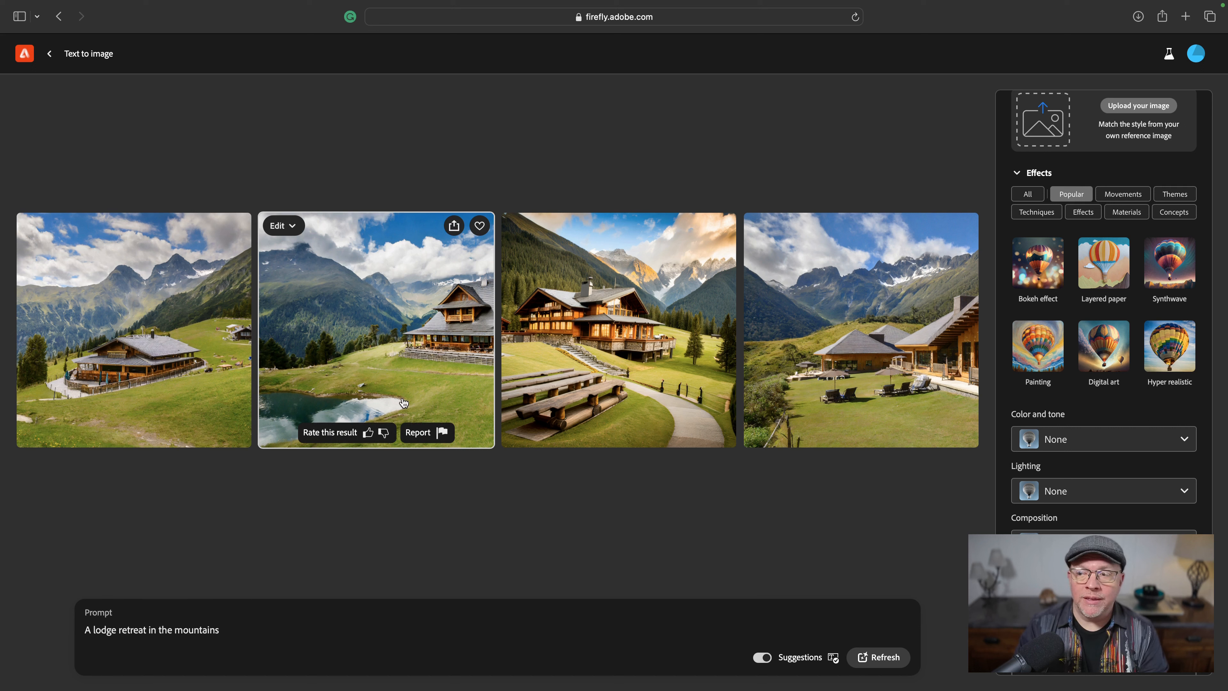
mouse_move(601, 364)
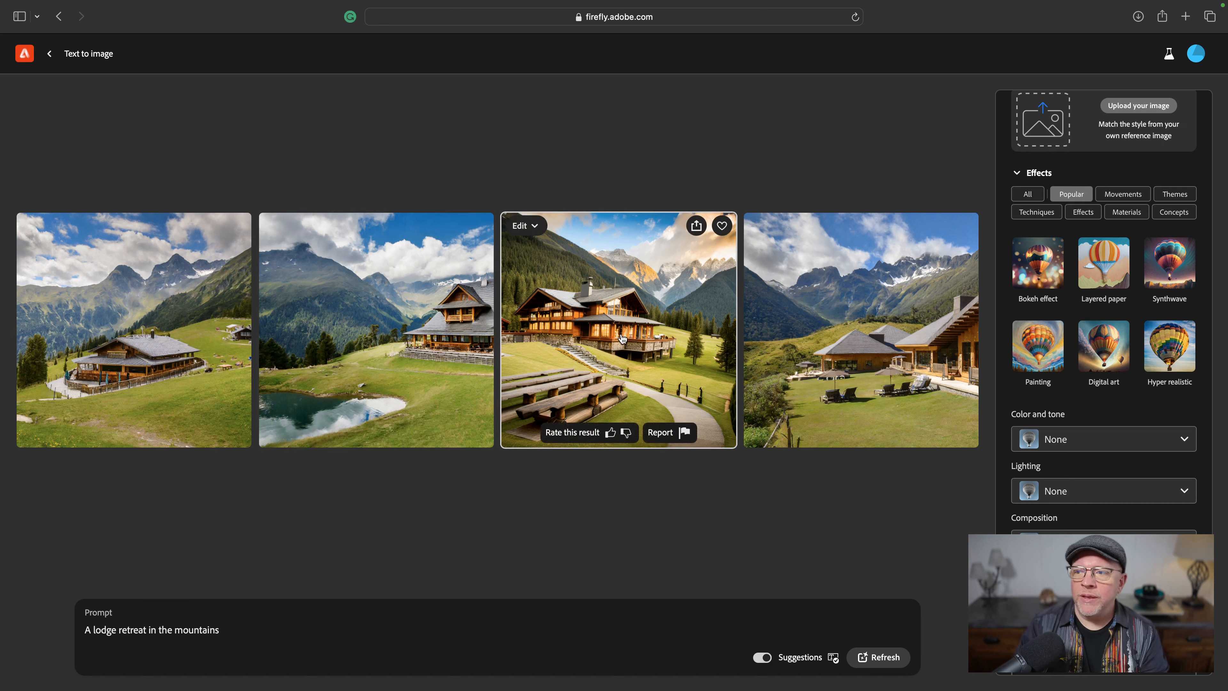
mouse_move(898, 348)
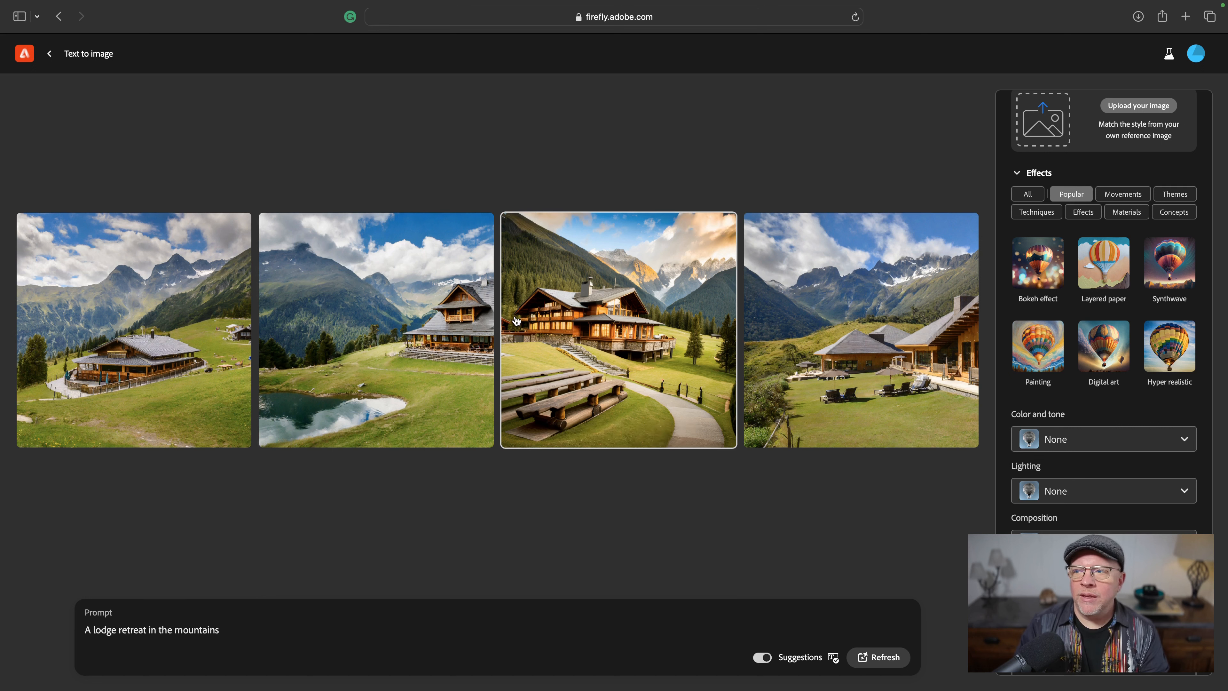
mouse_move(468, 233)
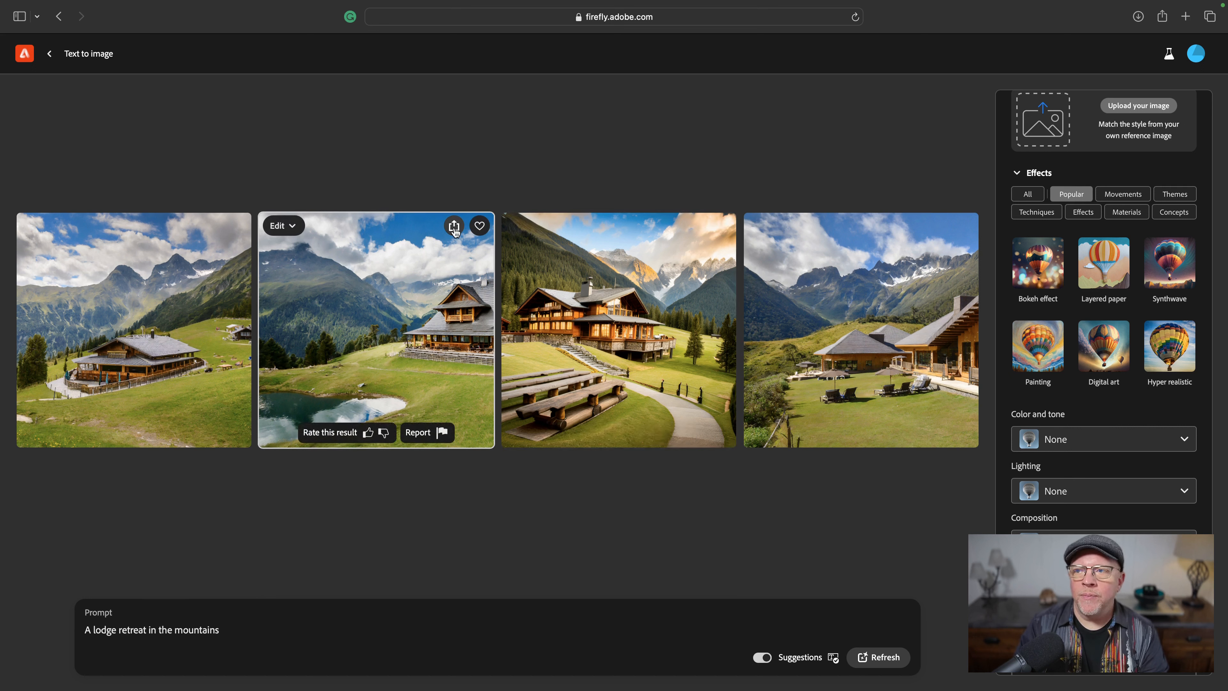
left_click(454, 226)
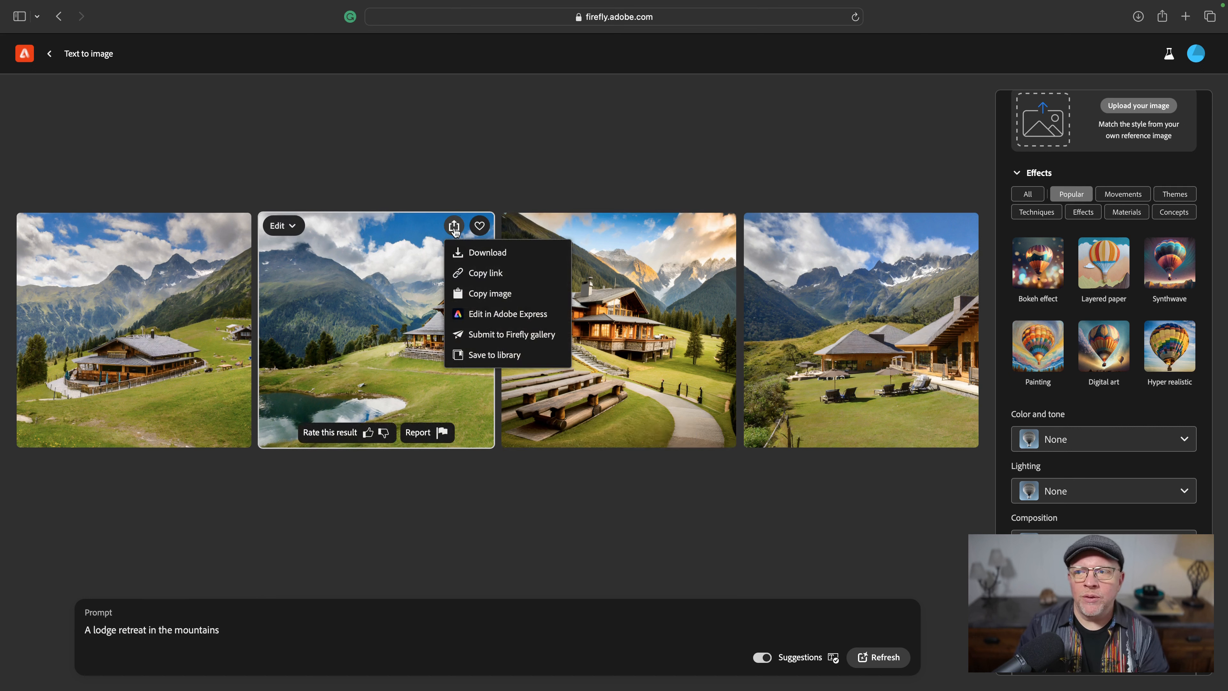
left_click(467, 258)
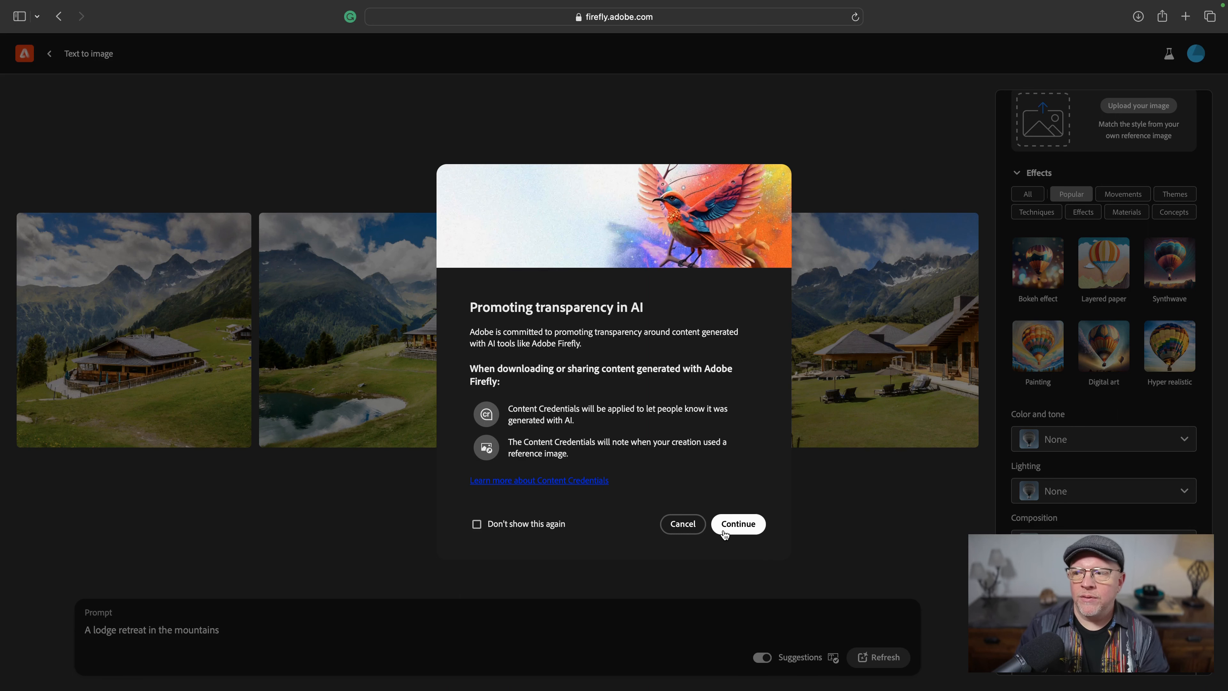
left_click(725, 531)
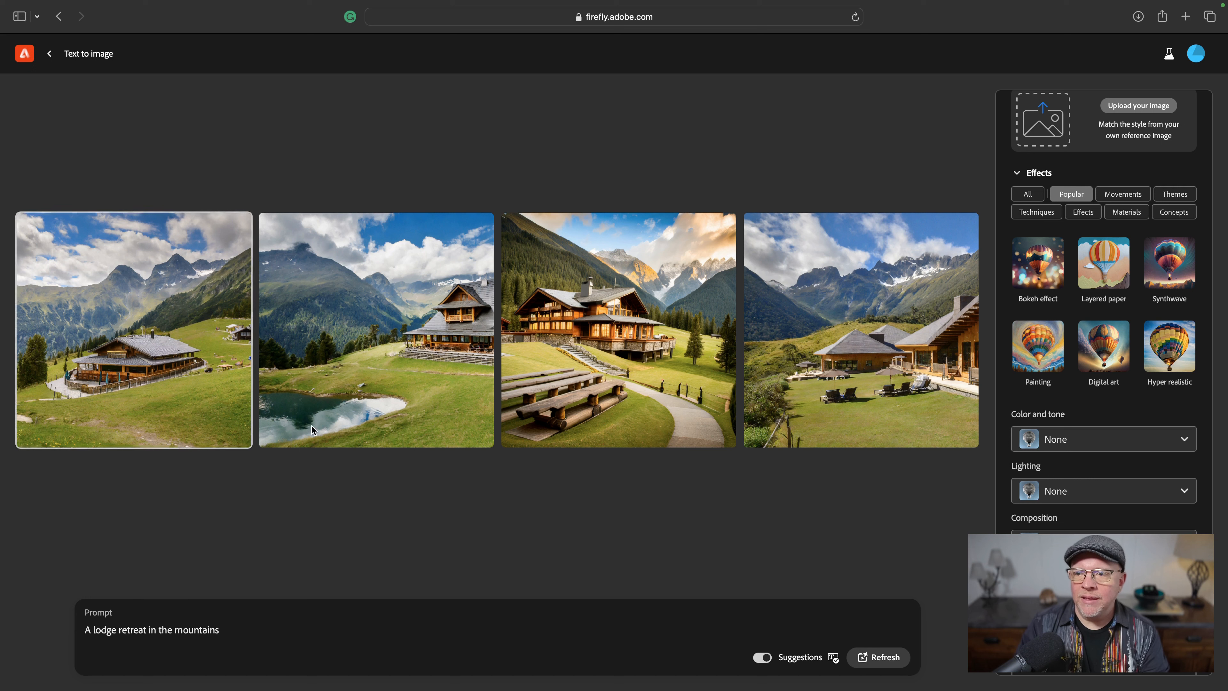
- Append ', a lake' to the prompt and regenerate the images
mouse_move(394, 407)
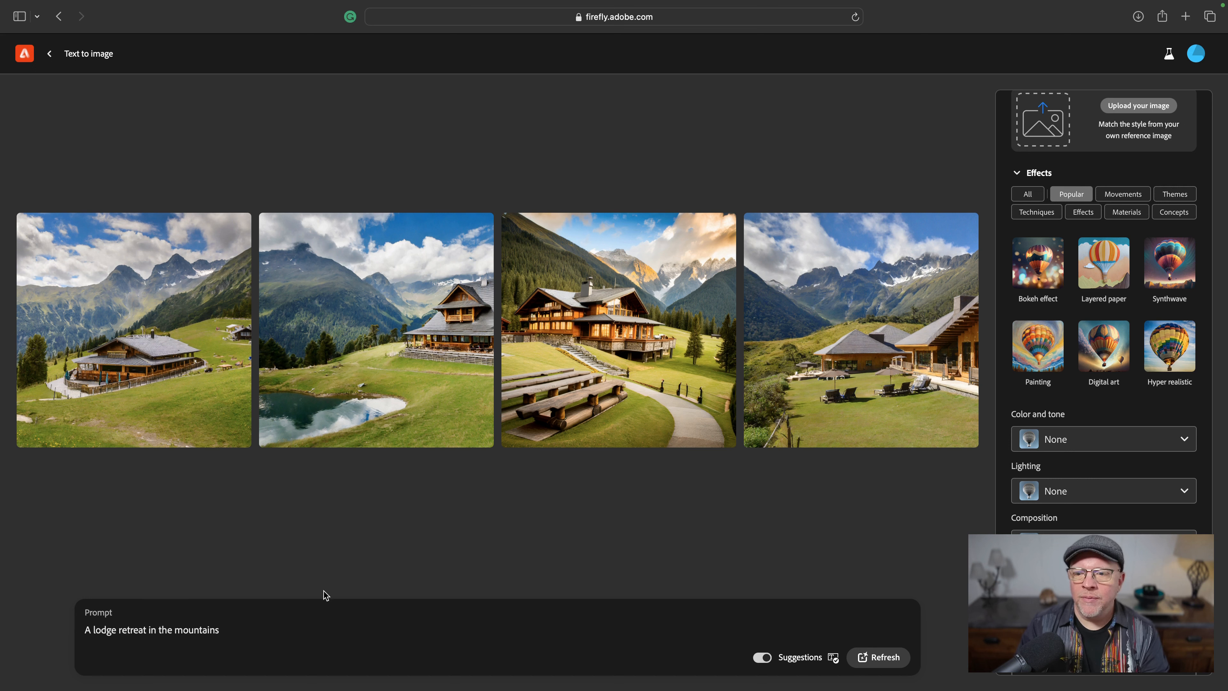
left_click(232, 629)
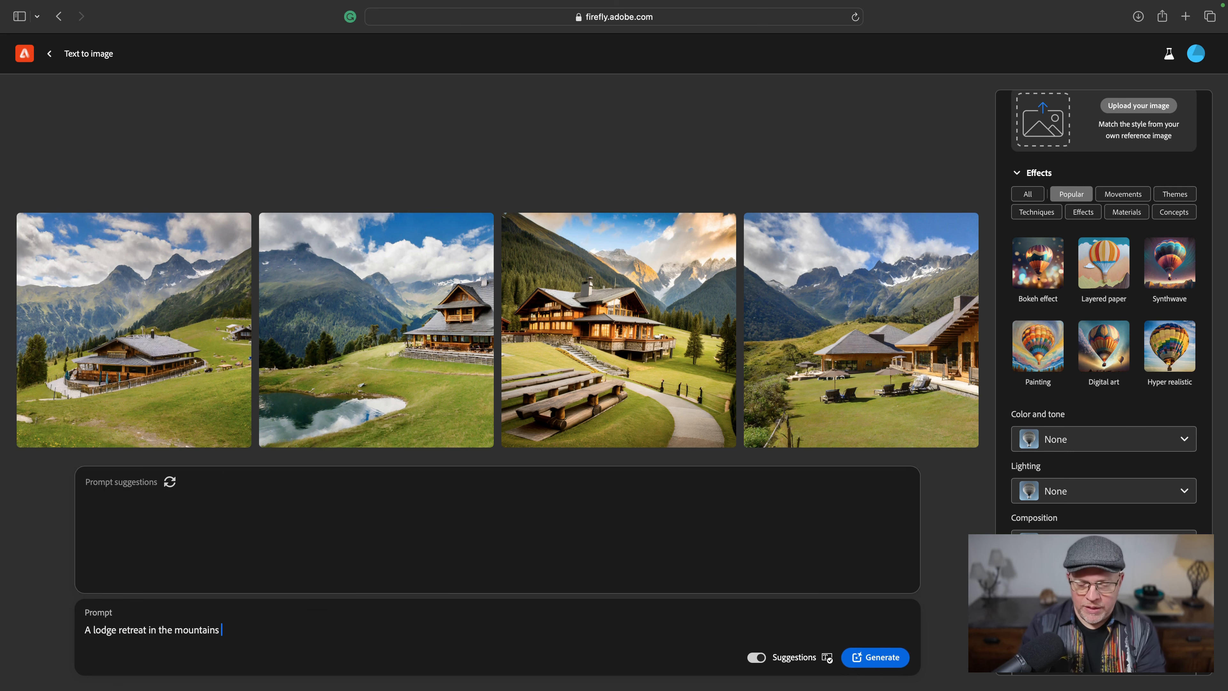
type("a lake")
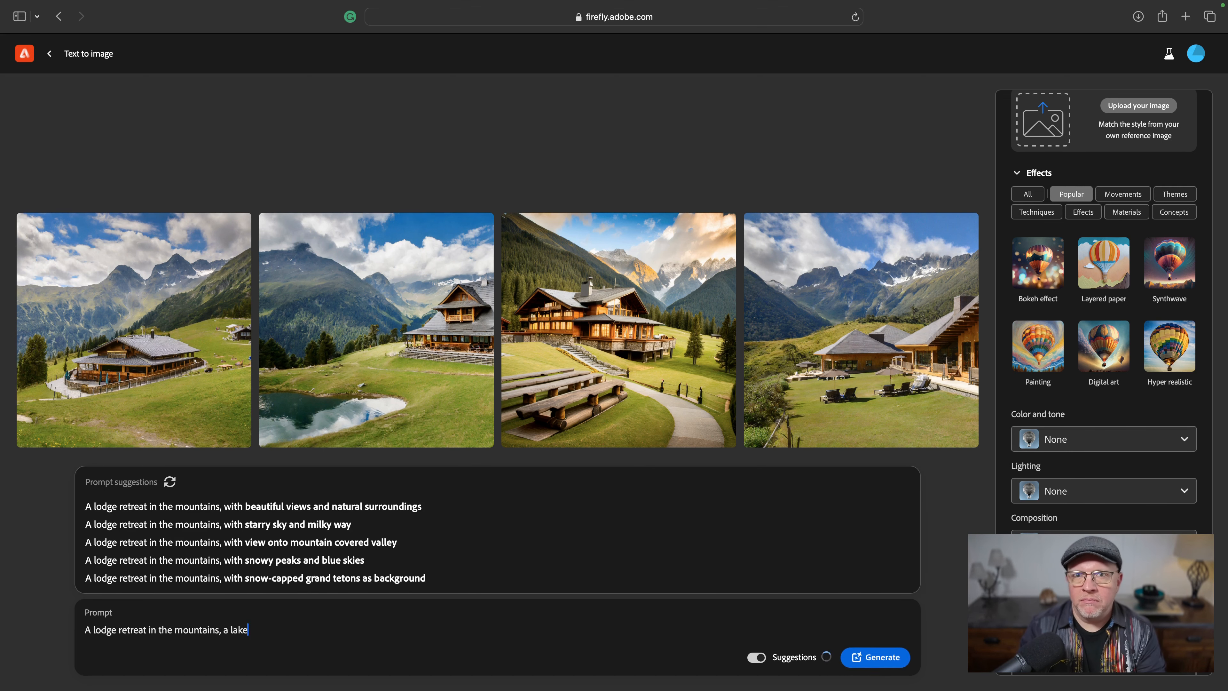
key("Return")
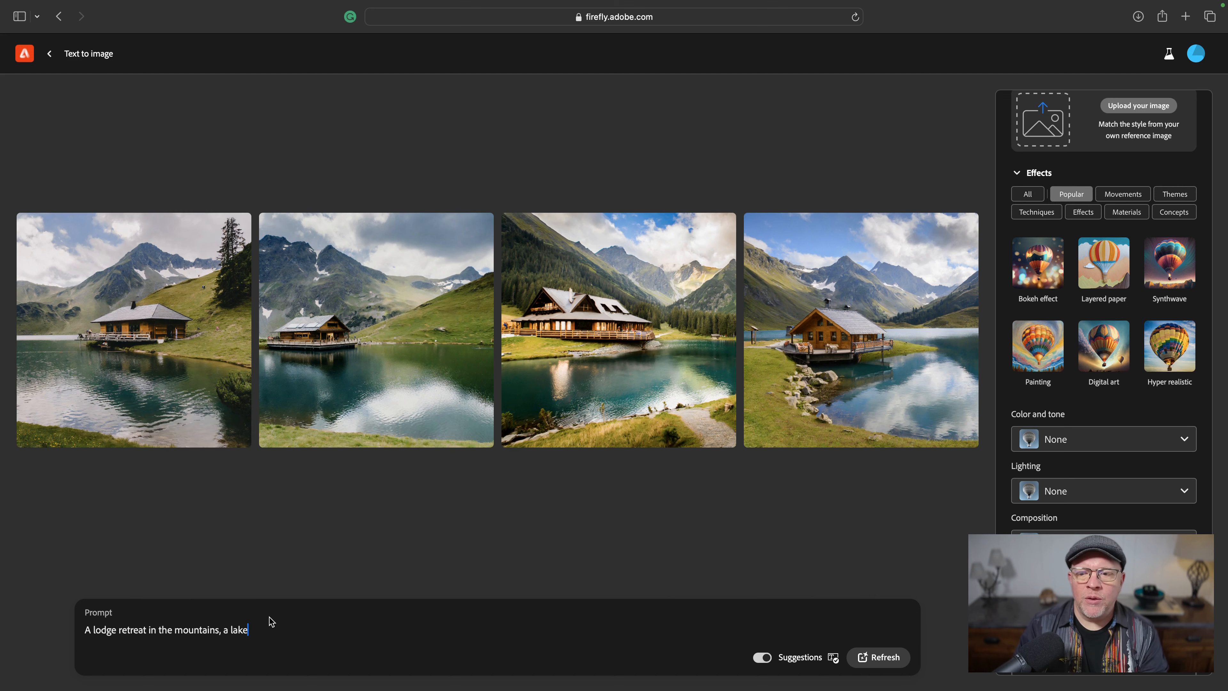
- Extend the prompt with ', corporate retreat, inspiring' and regenerate the images
type(", corporate retreat")
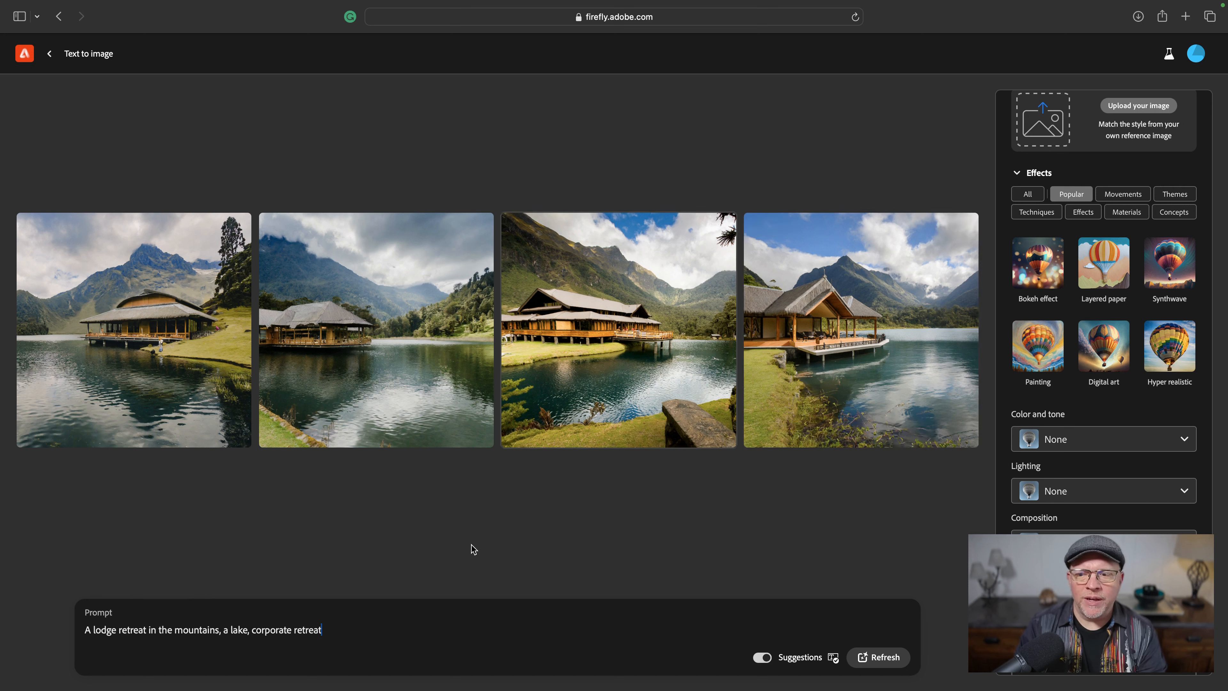
type(", inspiring")
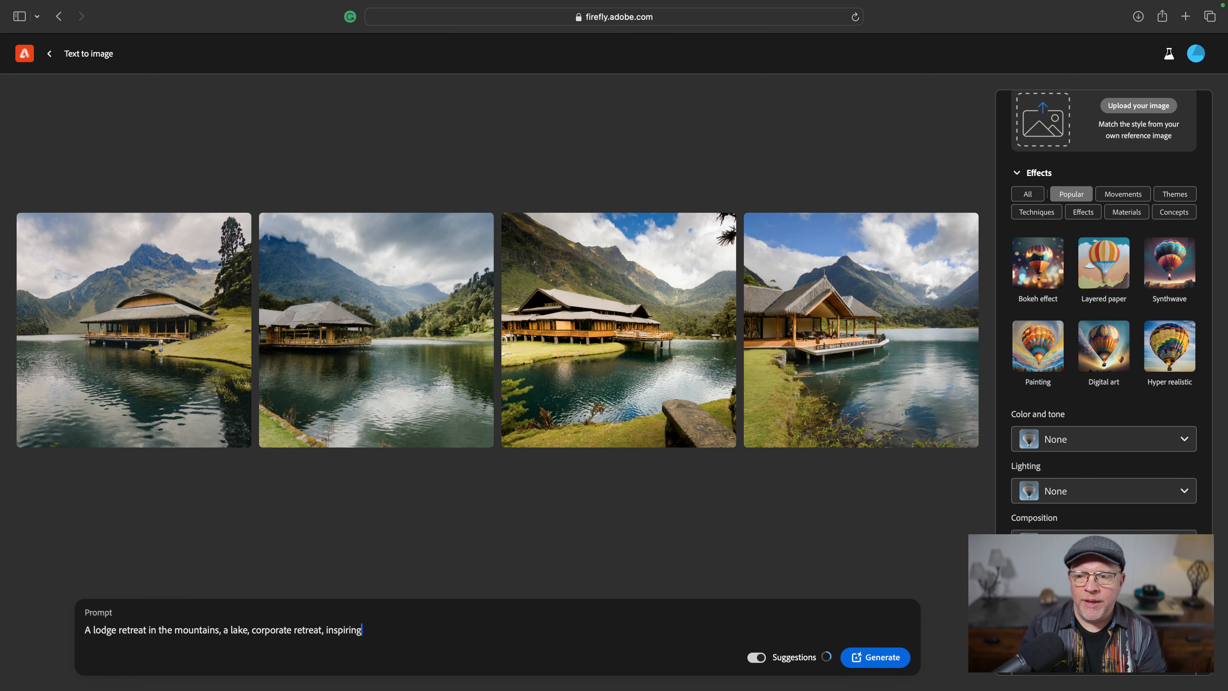
key("Return")
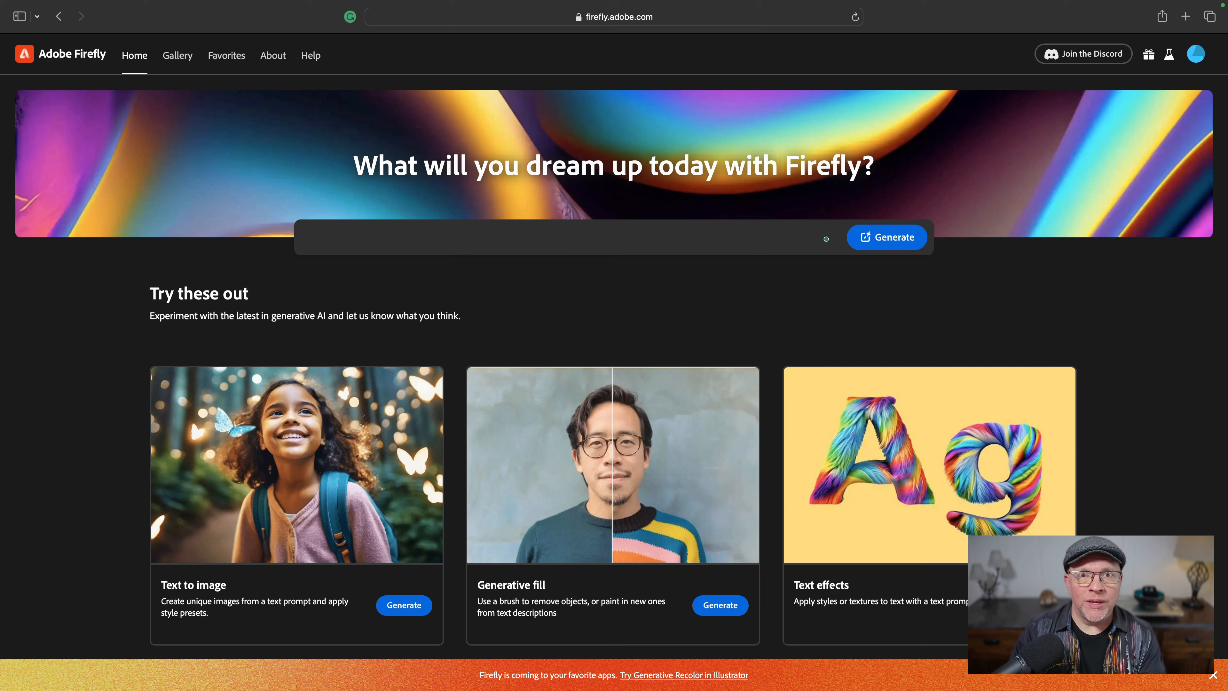
- Generate images from the prompt 'exterior of a rustic lodge, set in the mountains, by a lake; twilight, inspirational, leave room for text'
type("exterior of a rustic lodge, set in the mountains, by a lake; twilight, inspirational, leave room for text")
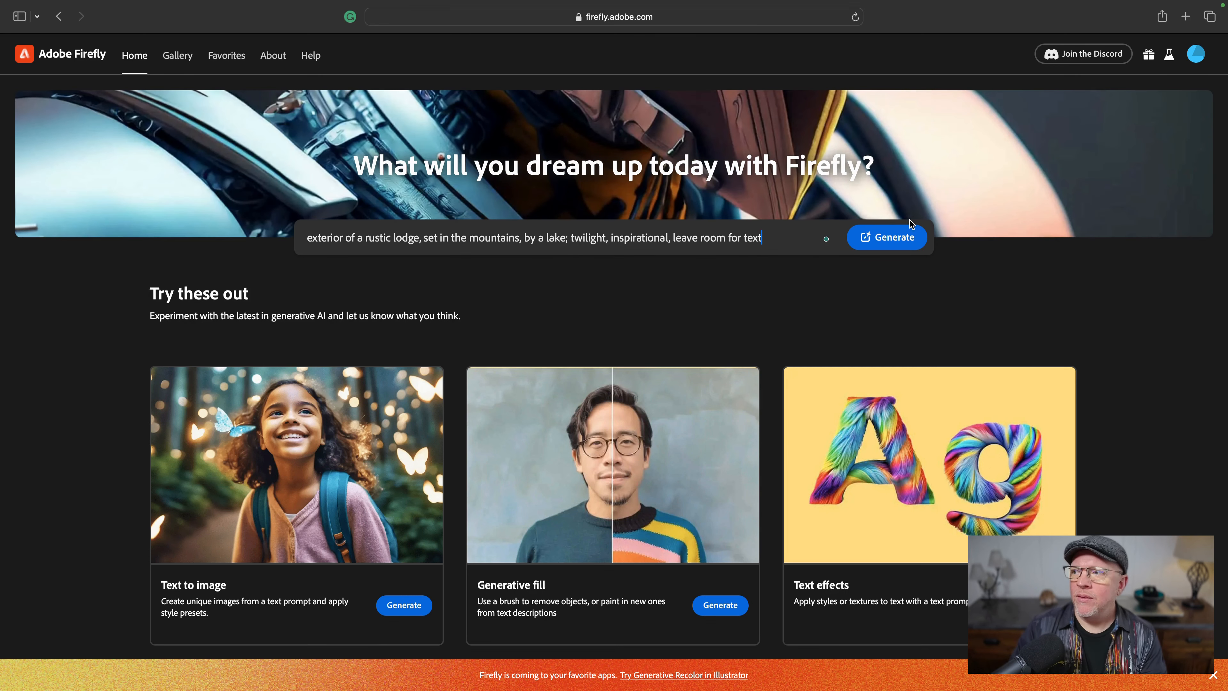
left_click(892, 238)
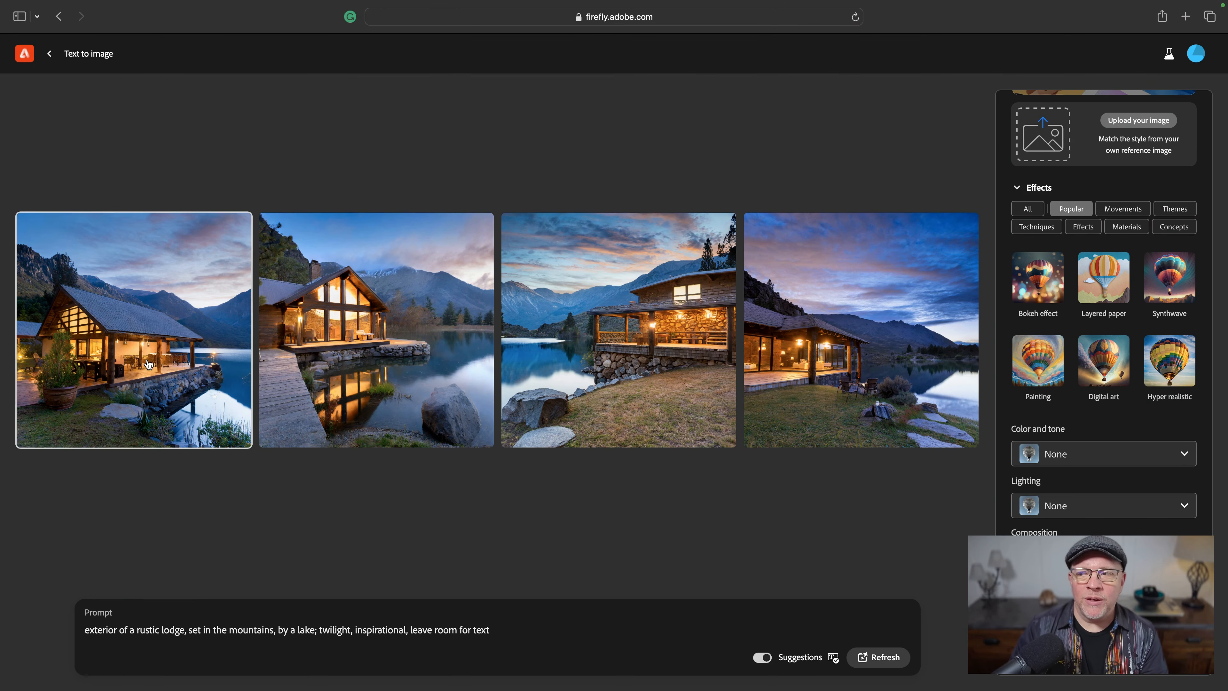
- Set the aspect ratio of the generation to Widescreen (16:9)
mouse_move(150, 349)
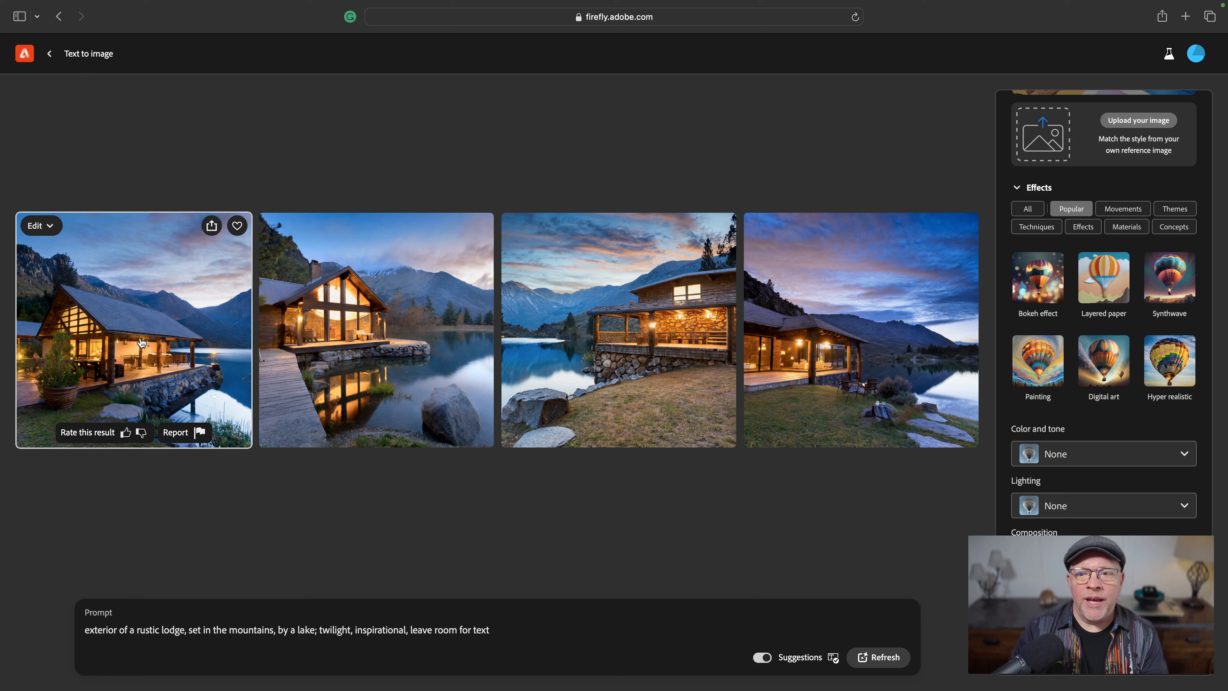
left_click(54, 234)
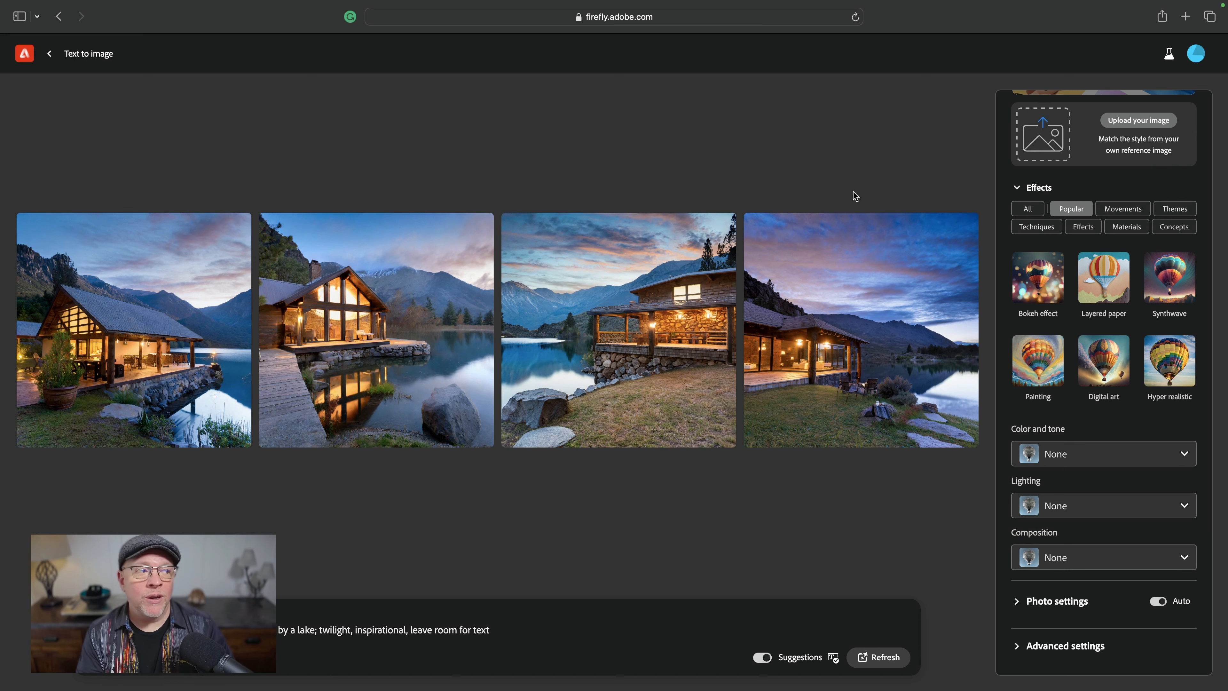
scroll(1029, 225, "up", 10)
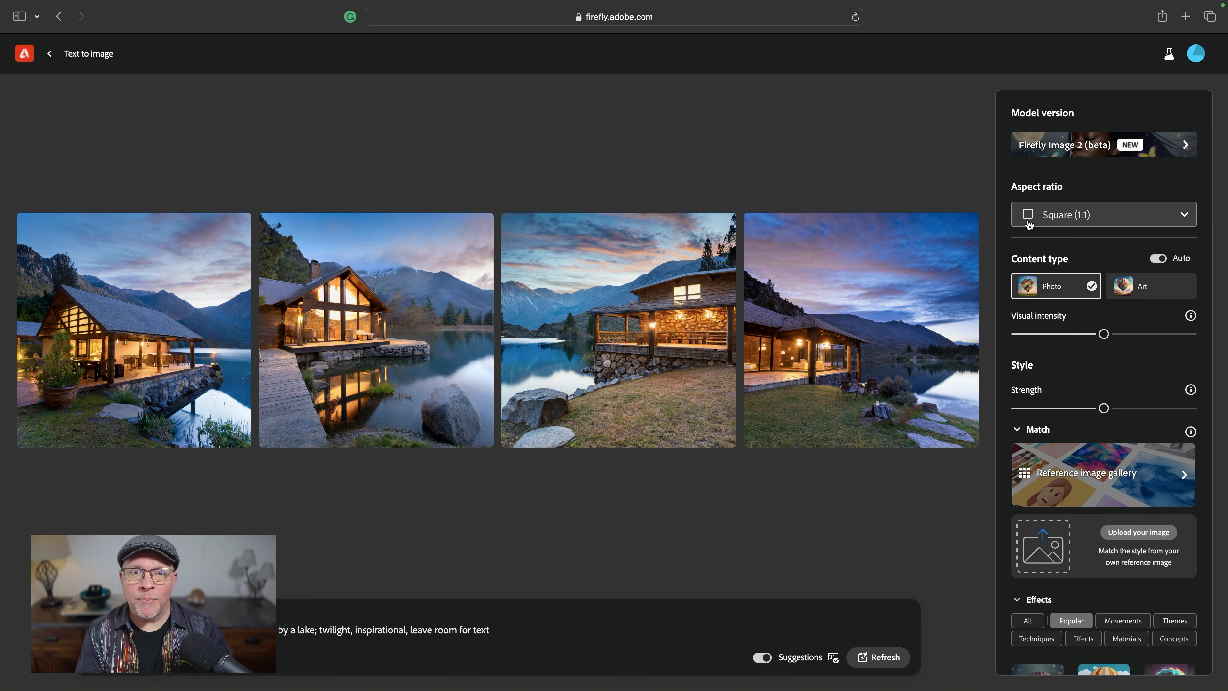
left_click(1058, 223)
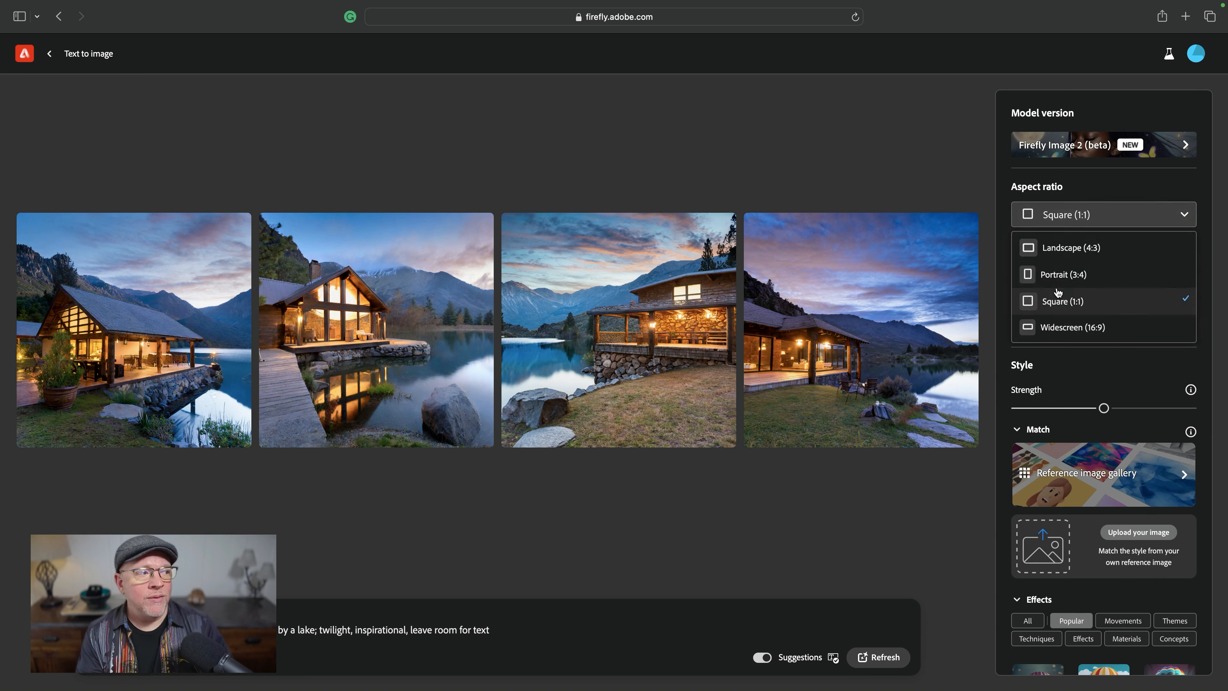
left_click(1061, 336)
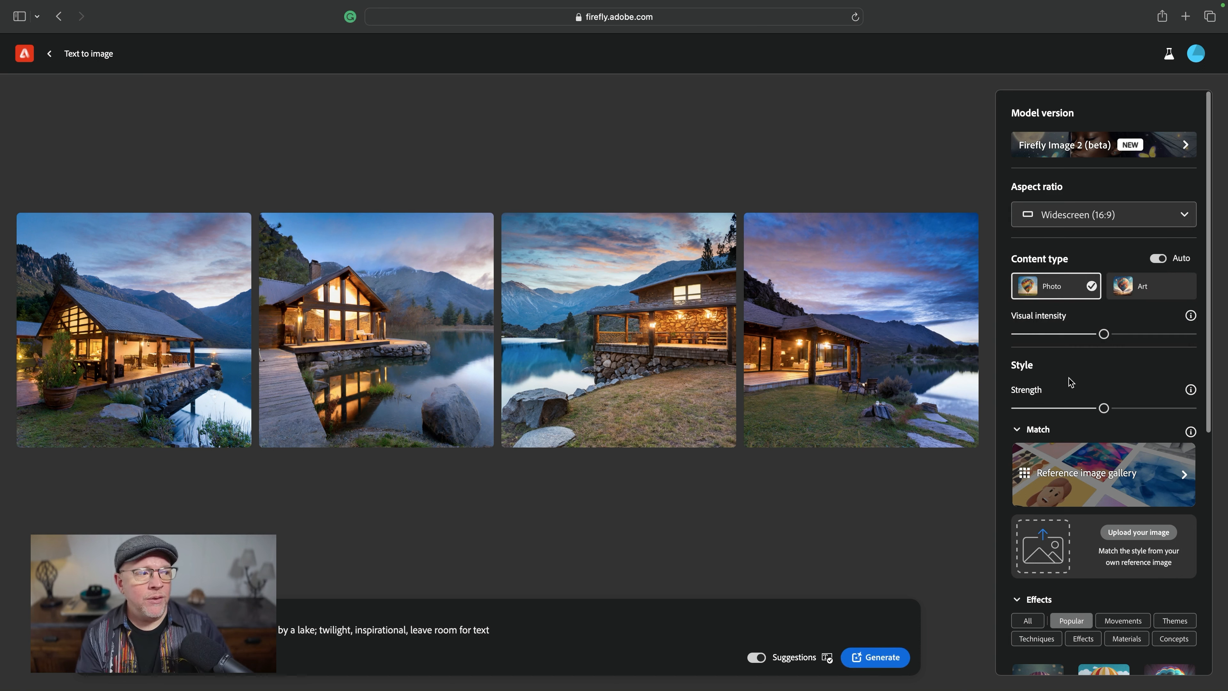
- Add 'people' and 'person' as words to exclude from the image in the advanced settings
scroll(1071, 382, "down", 8)
scroll(1071, 382, "up", 1)
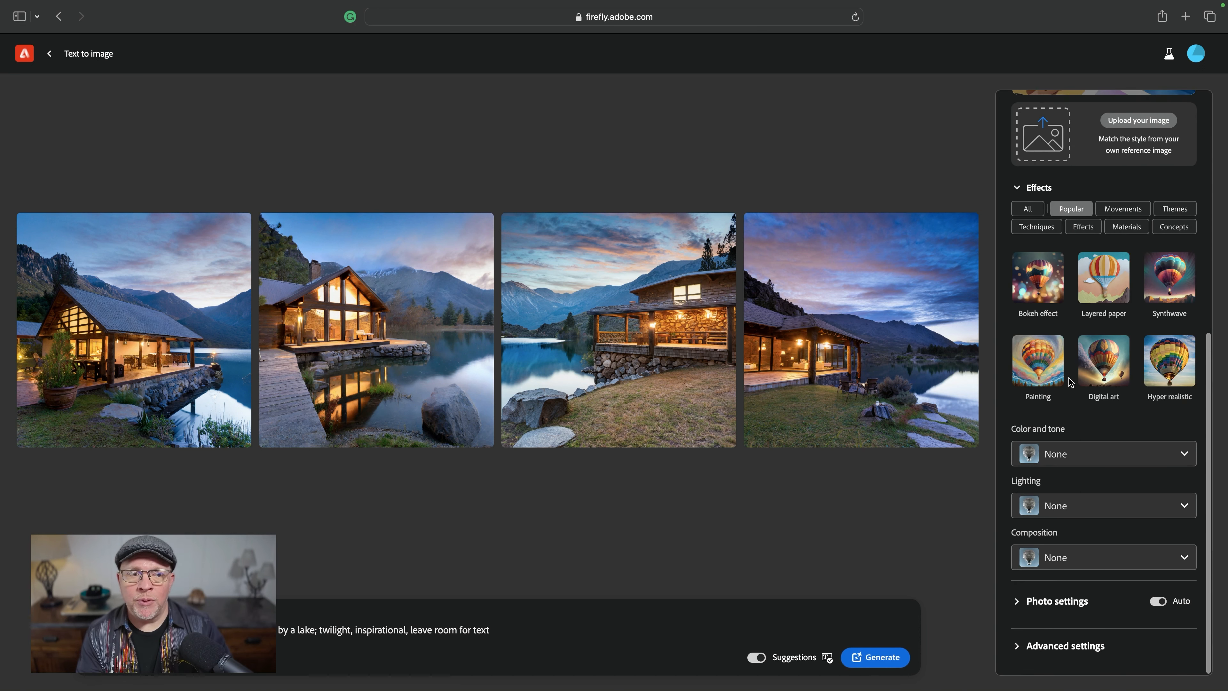
left_click(1039, 647)
scroll(1040, 663, "down", 3)
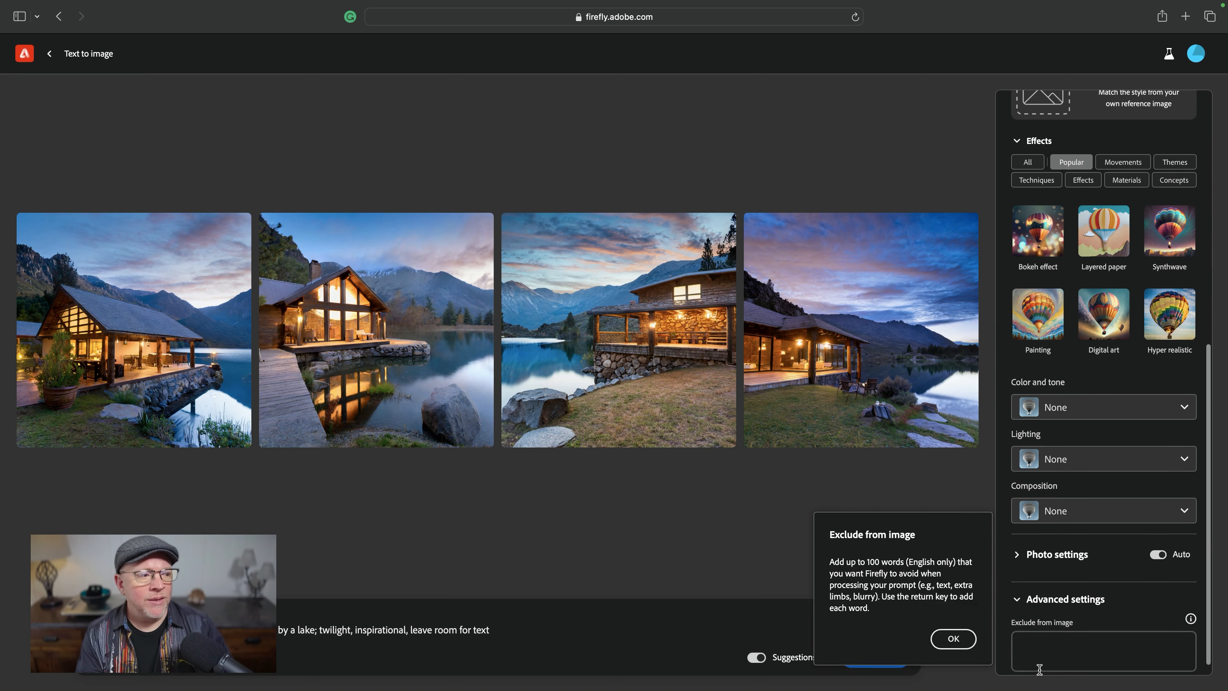
left_click(963, 645)
left_click(1068, 630)
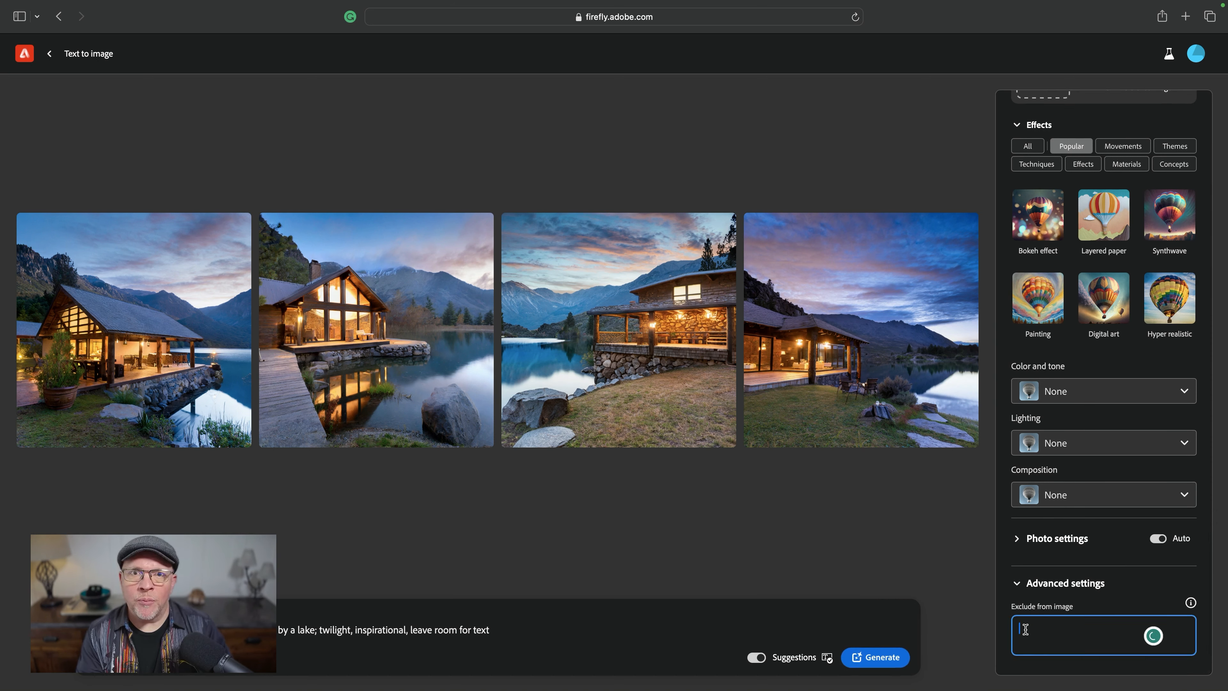
type("people")
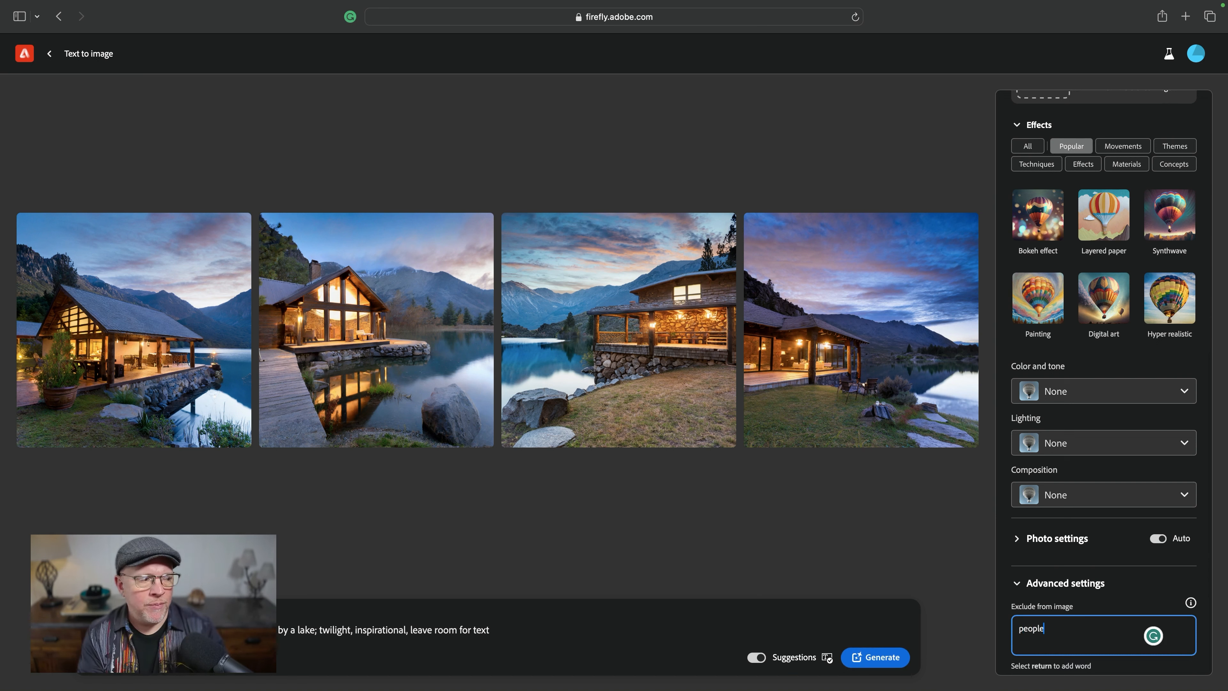
key("Return")
type("person")
key("Return")
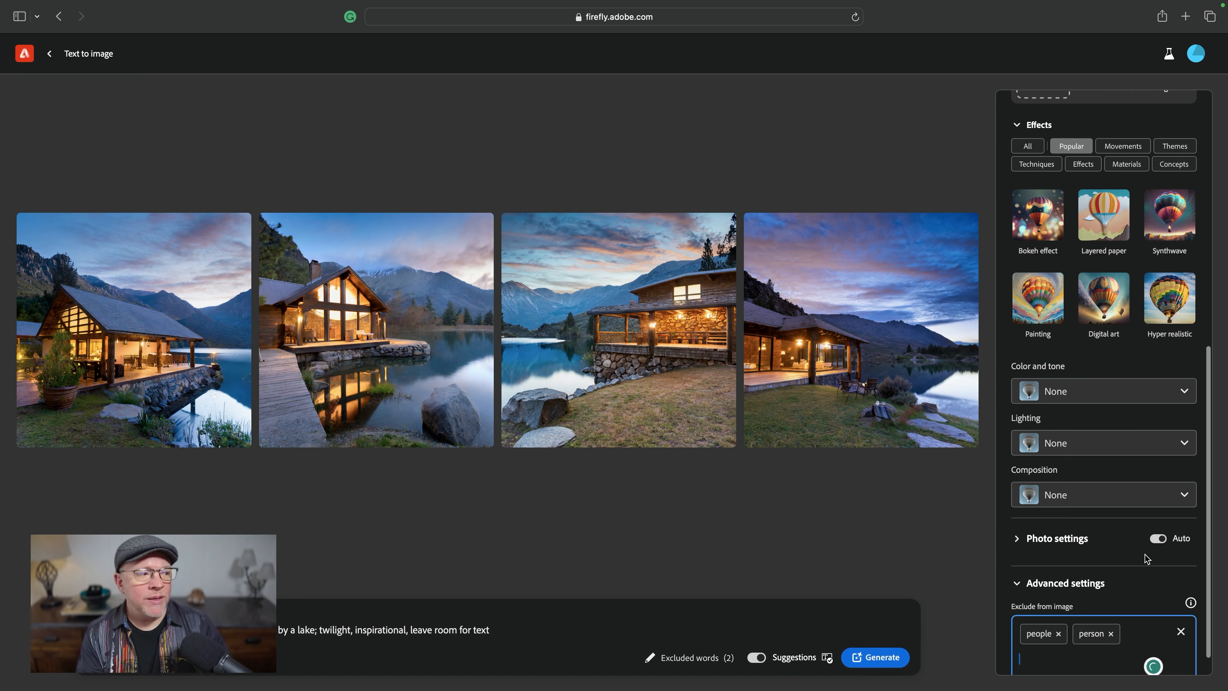
- Open the Color and tone and Lighting lists to review their presets
scroll(1083, 537, "up", 3)
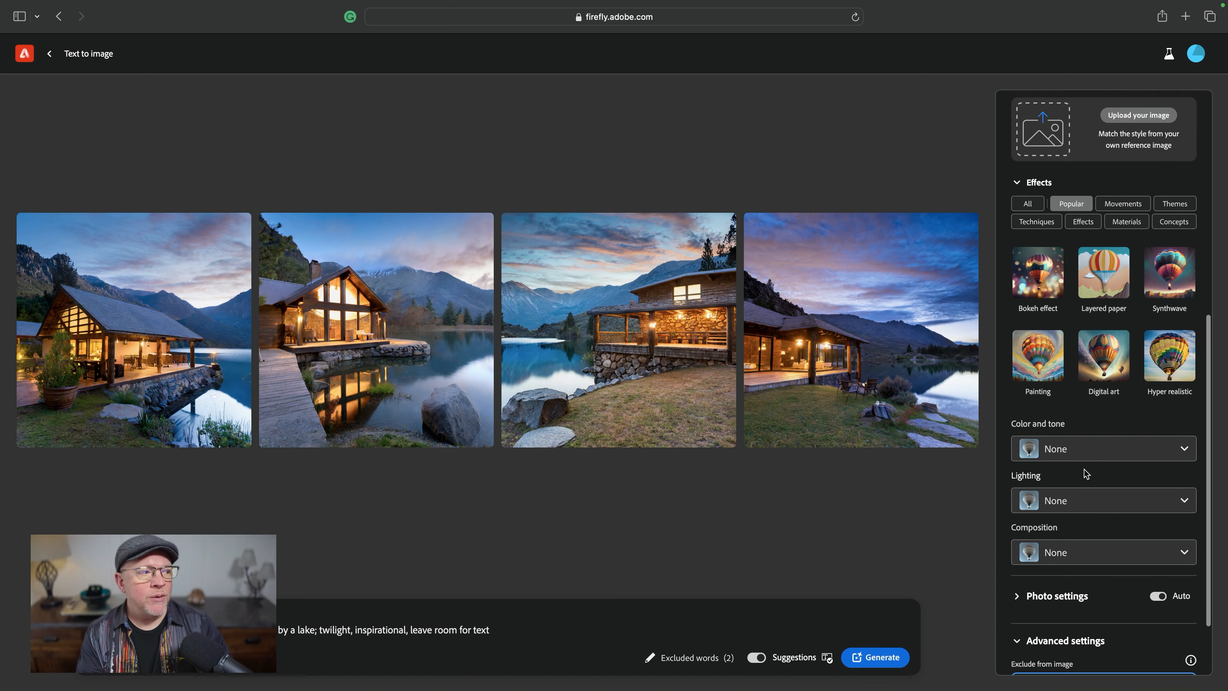
left_click(1086, 447)
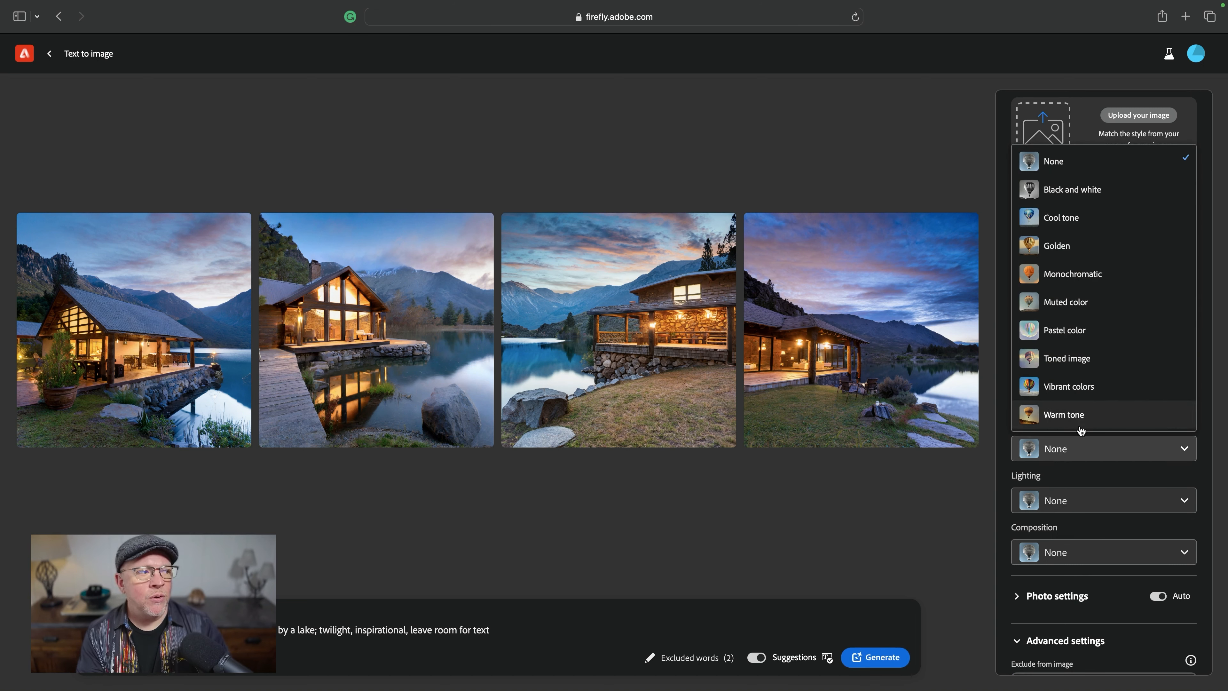
left_click(1078, 455)
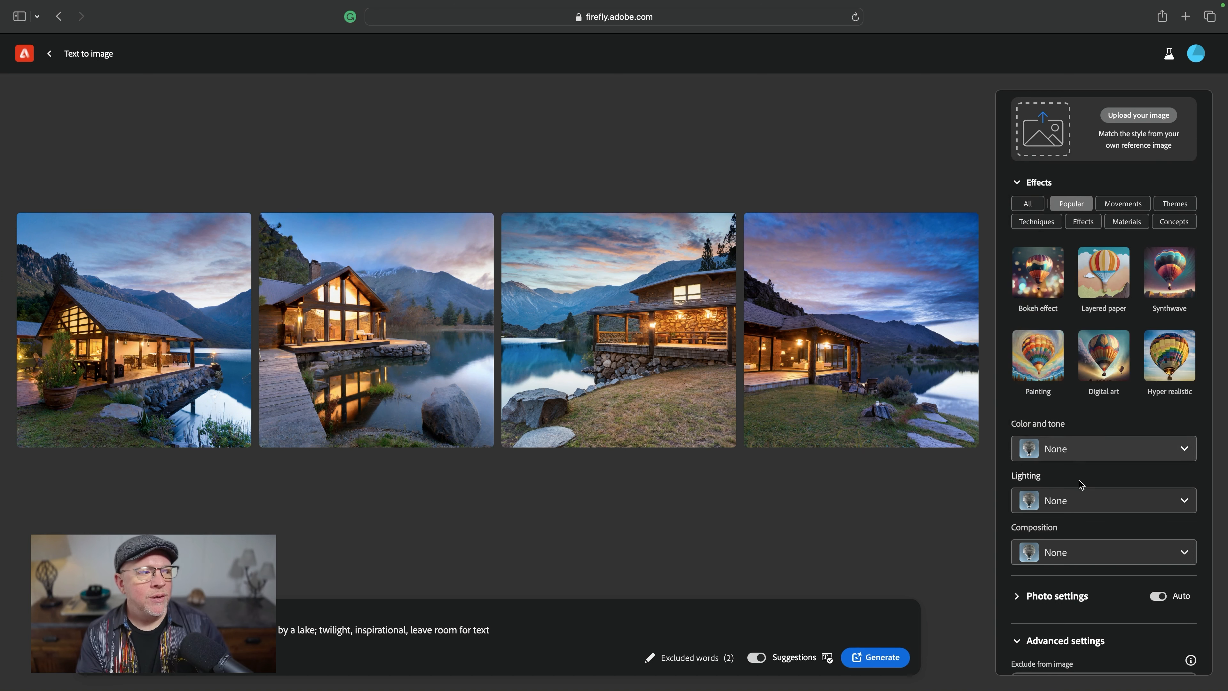
left_click(1069, 507)
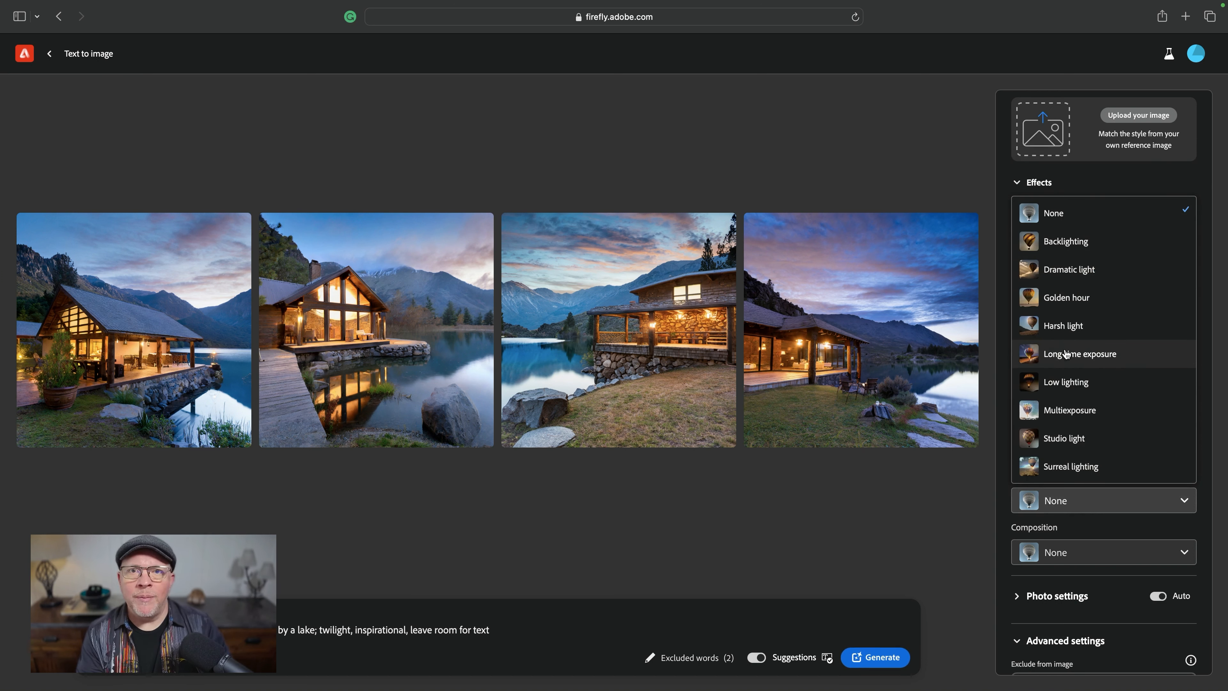
left_click(1076, 503)
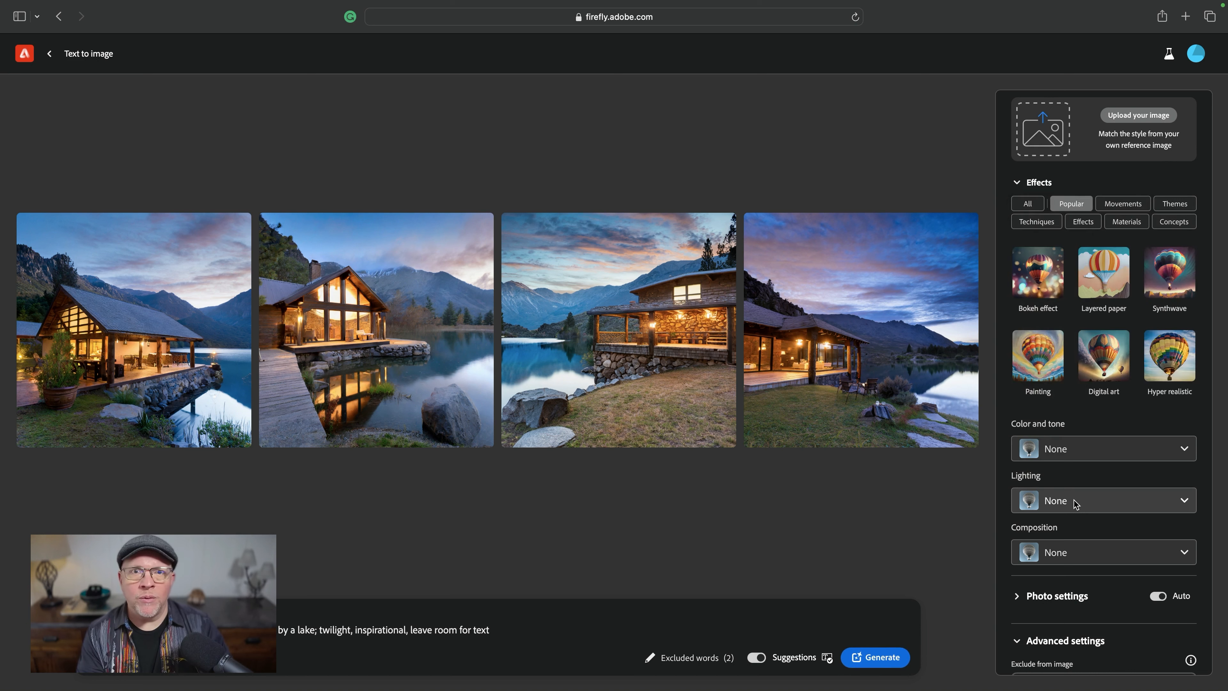
- Open the Composition list to review its presets without picking one
left_click(1085, 562)
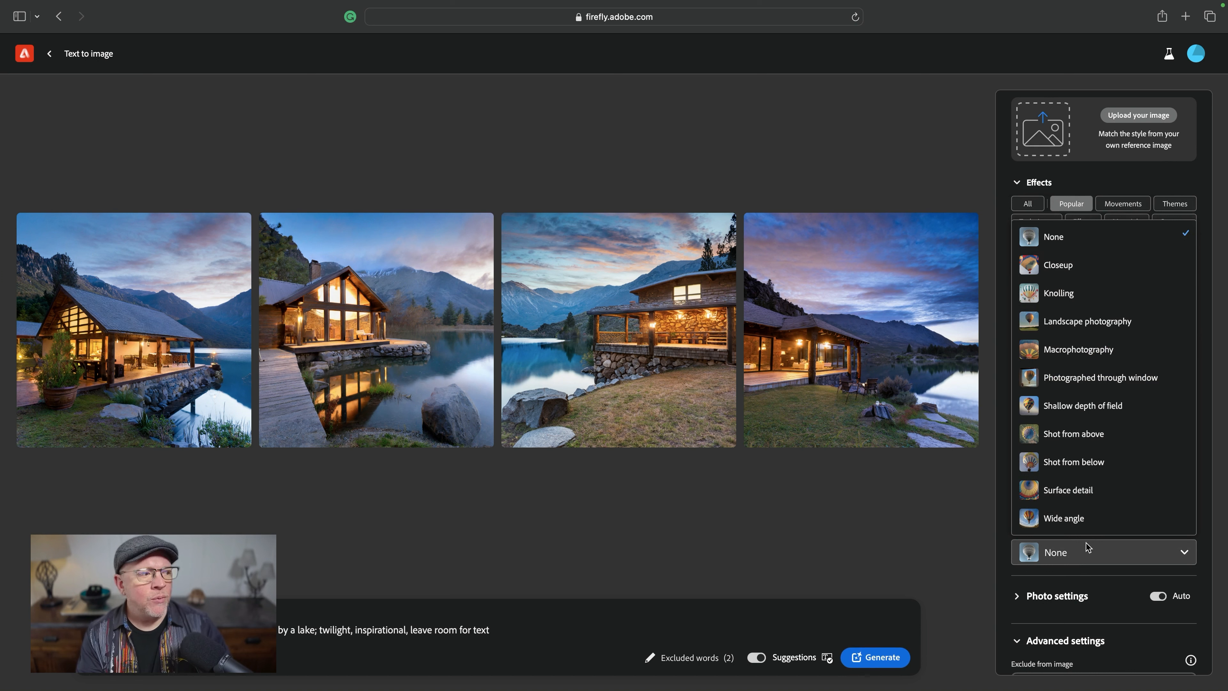
left_click(1084, 552)
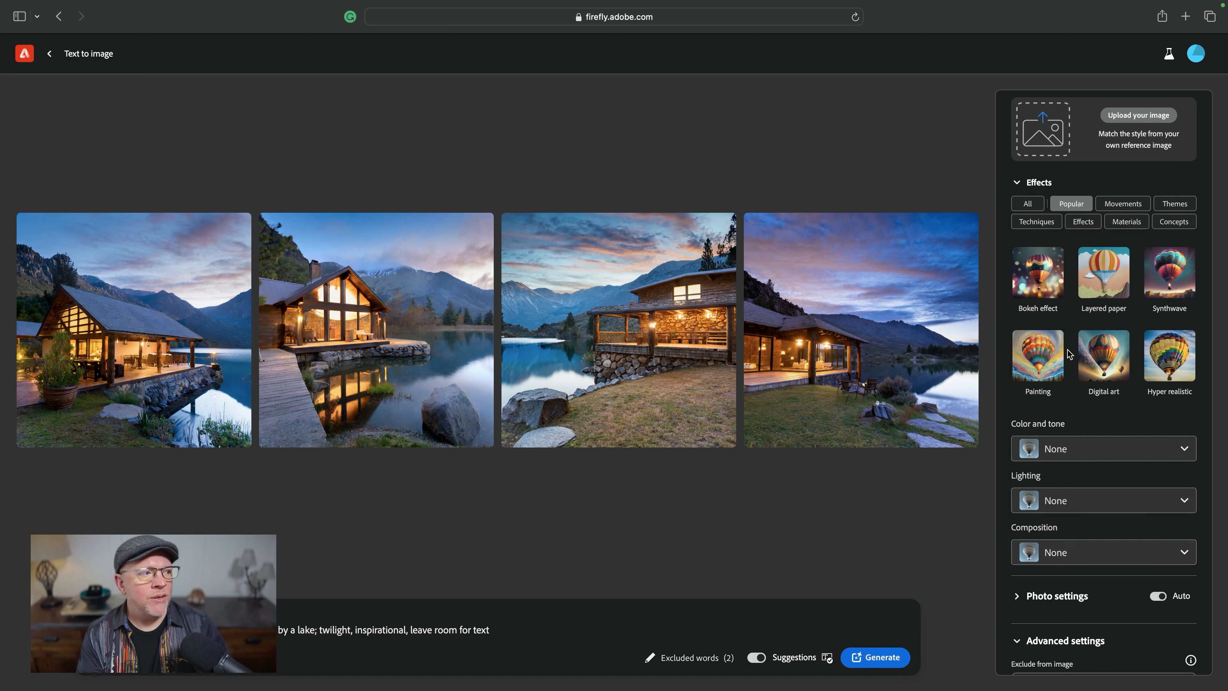
- Generate a new set of images with the current prompt and widescreen settings
scroll(1069, 352, "up", 2)
scroll(1068, 349, "up", 8)
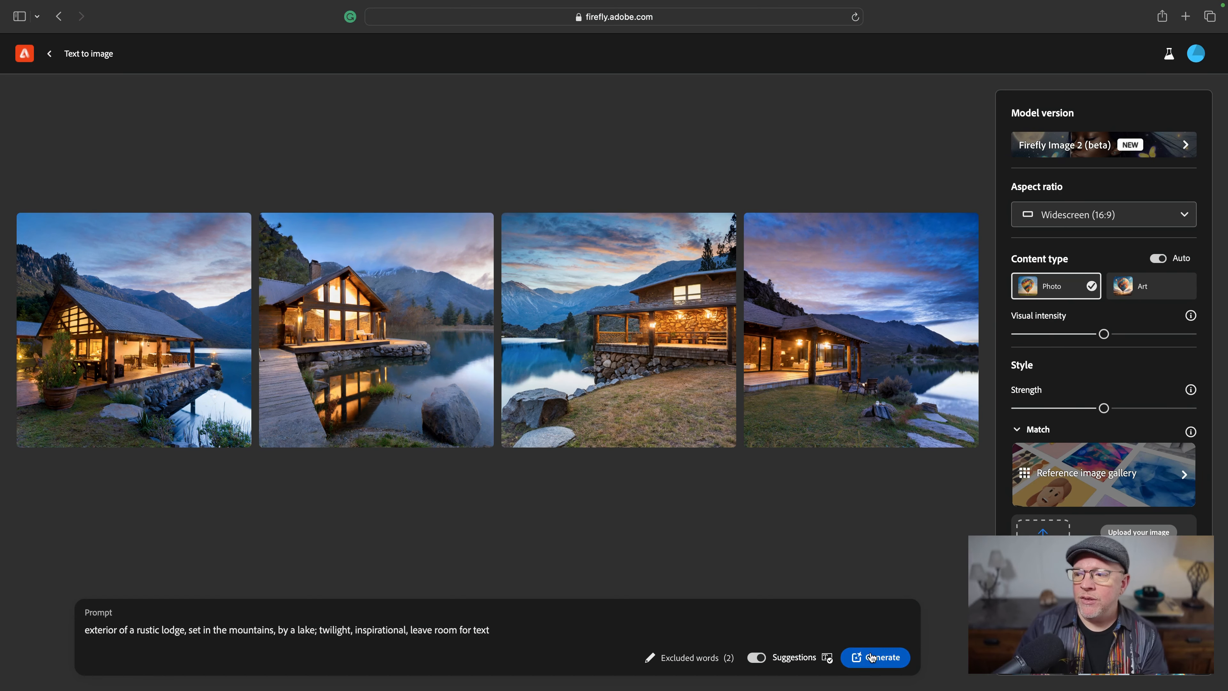
left_click(865, 666)
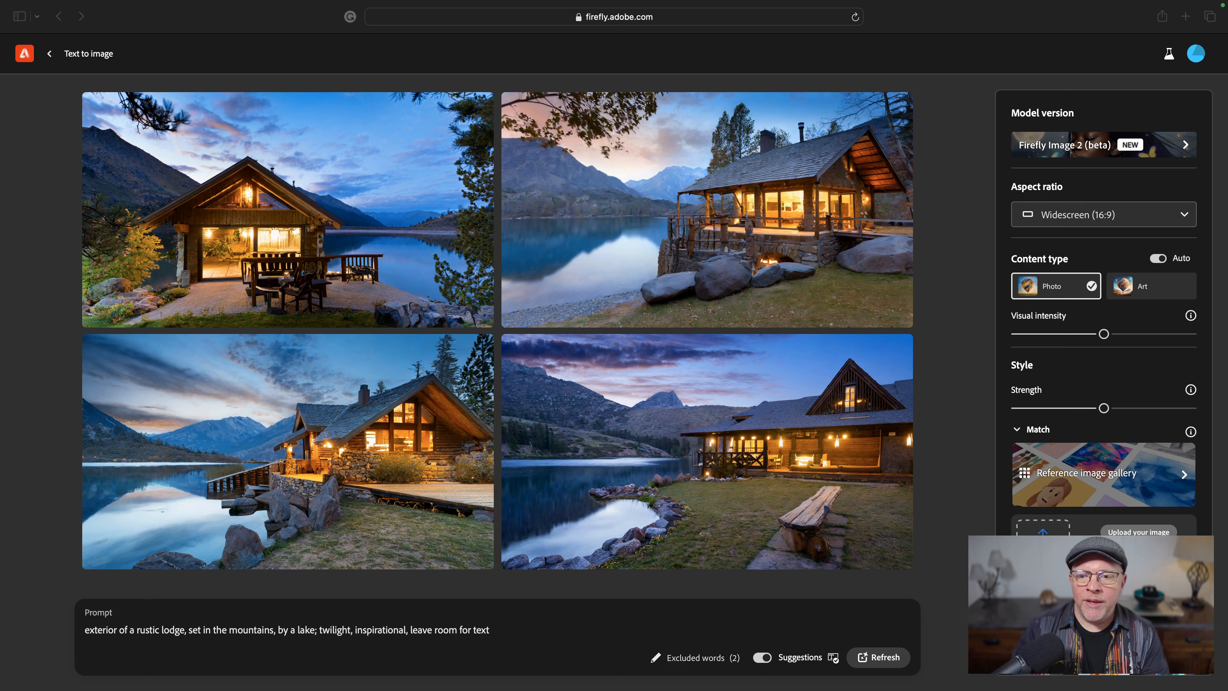
- Change the prompt's opening to 'large rustic lodge with tall glass windows' and generate new images
left_click(88, 630)
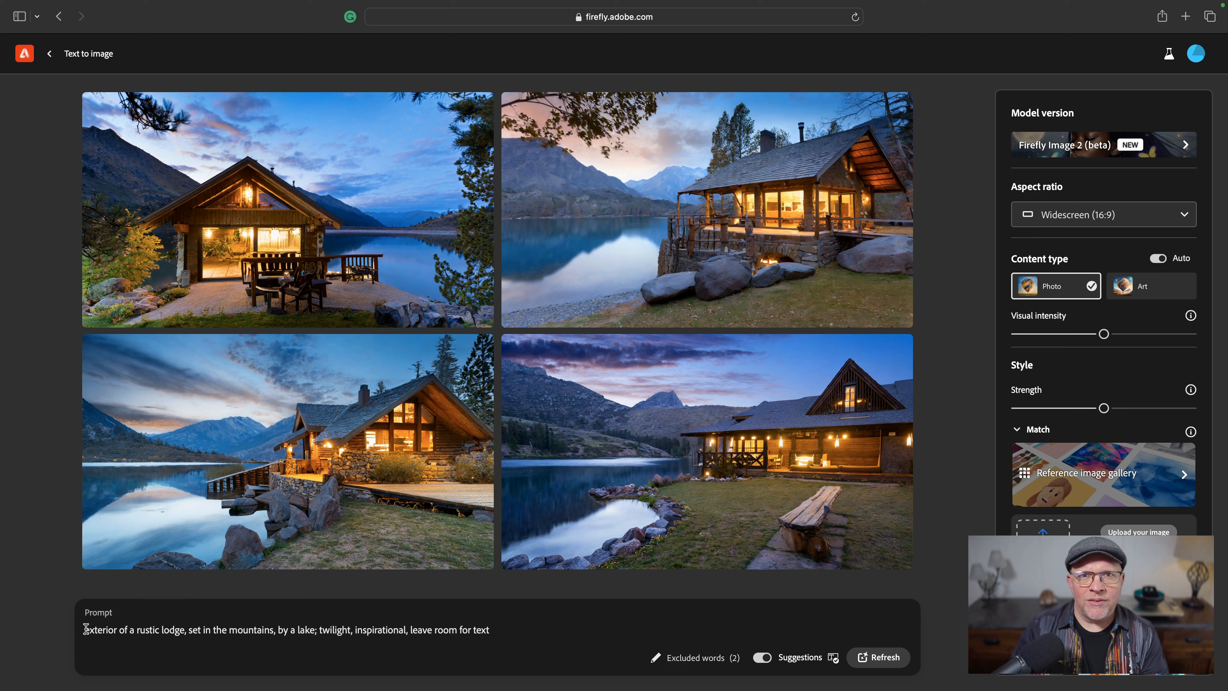
key("BackSpace")
type("e")
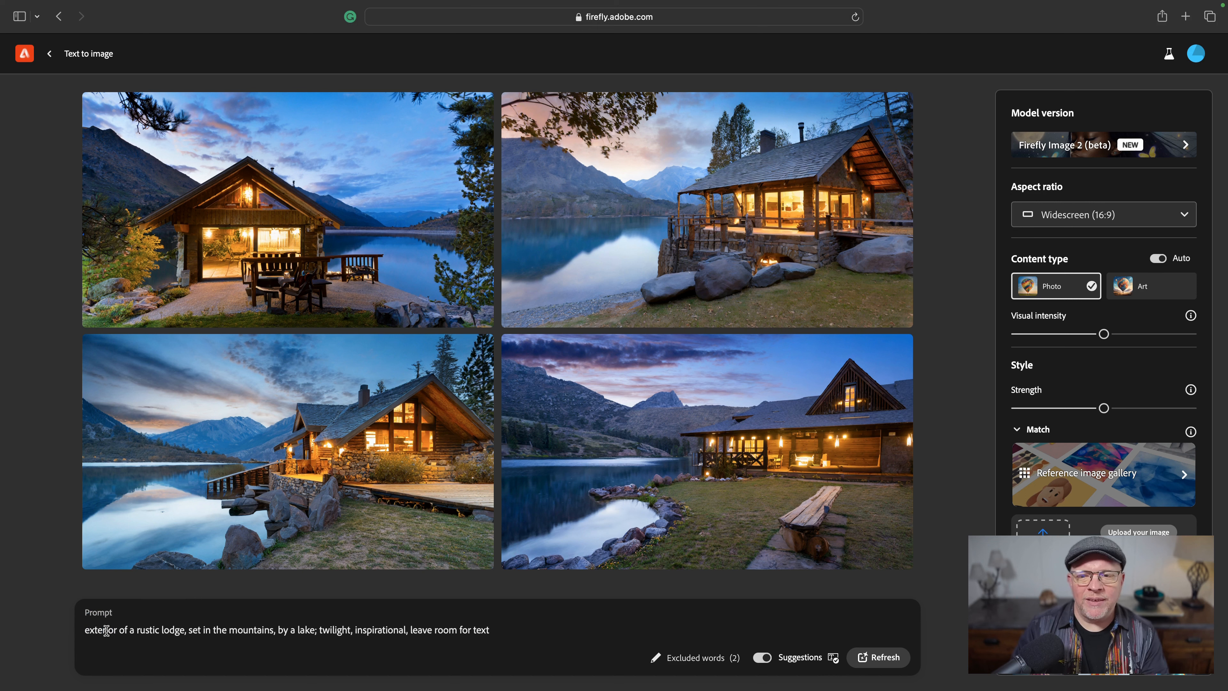
double_click(102, 630)
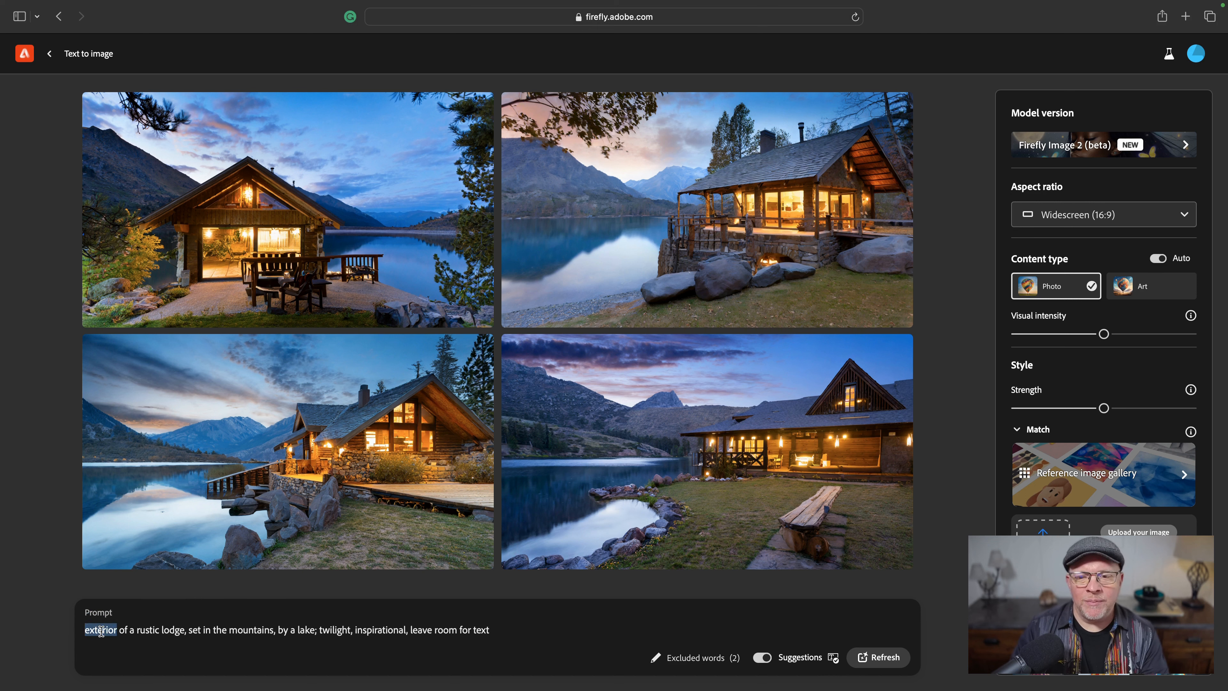
left_click_drag(102, 630, 133, 631)
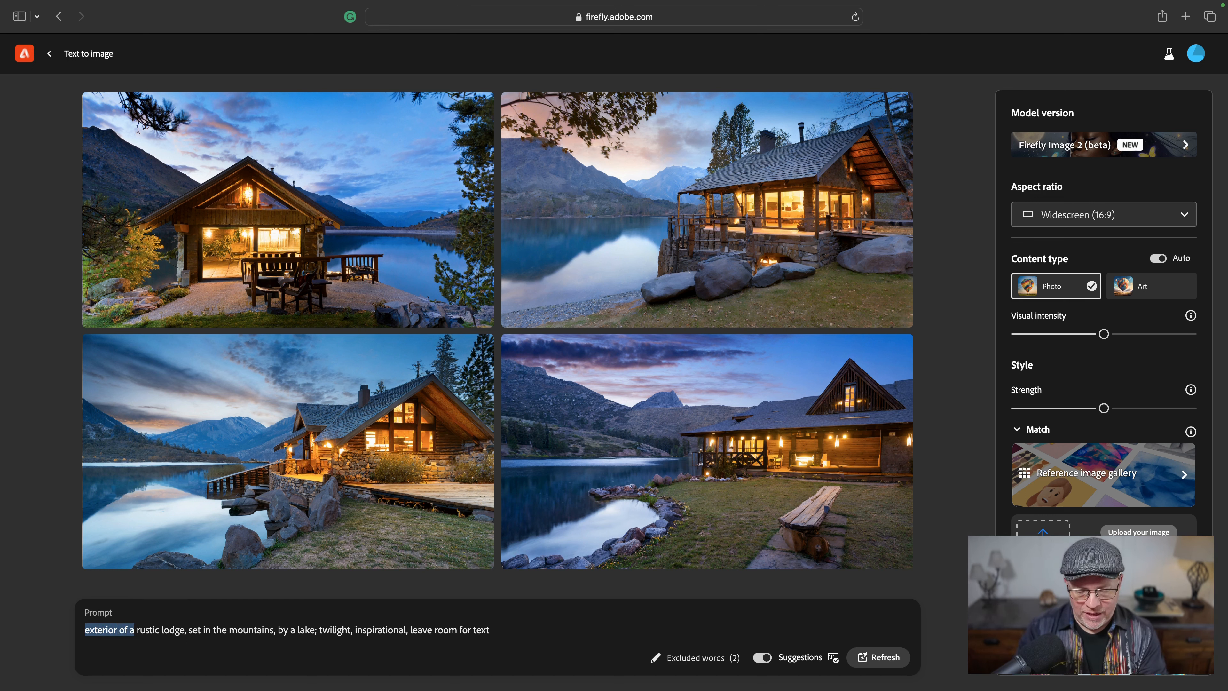
type("large")
left_click(156, 630)
type("with tall f")
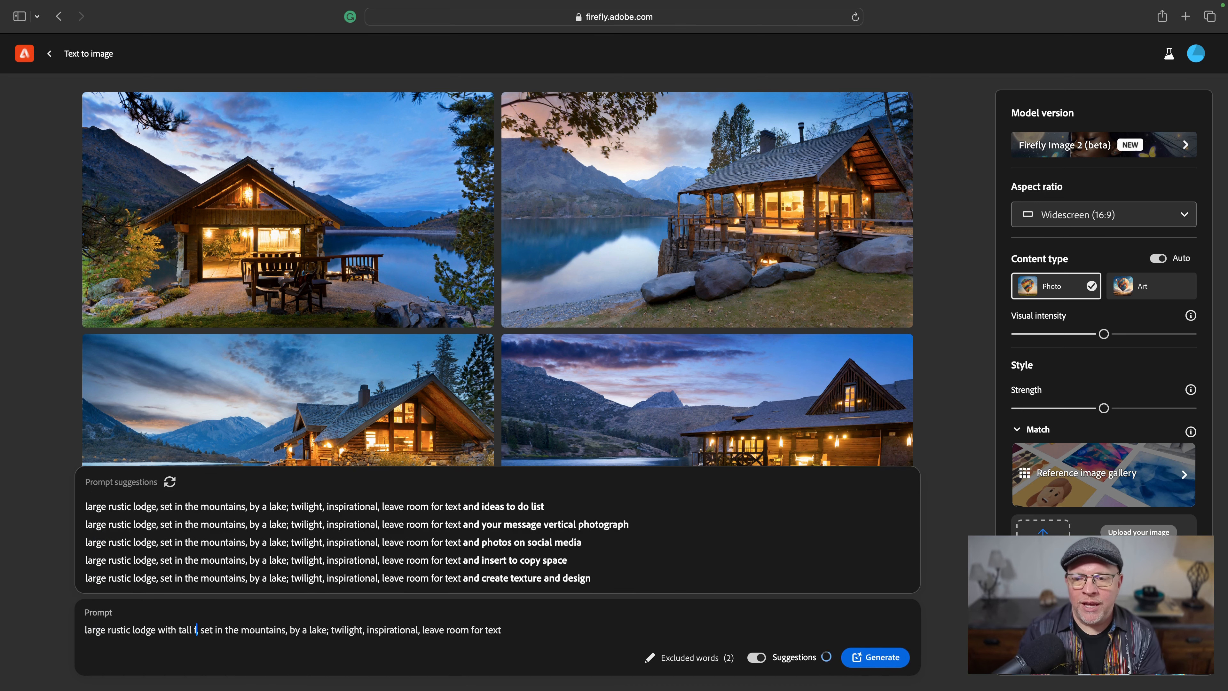
key("BackSpace")
type("glass windows")
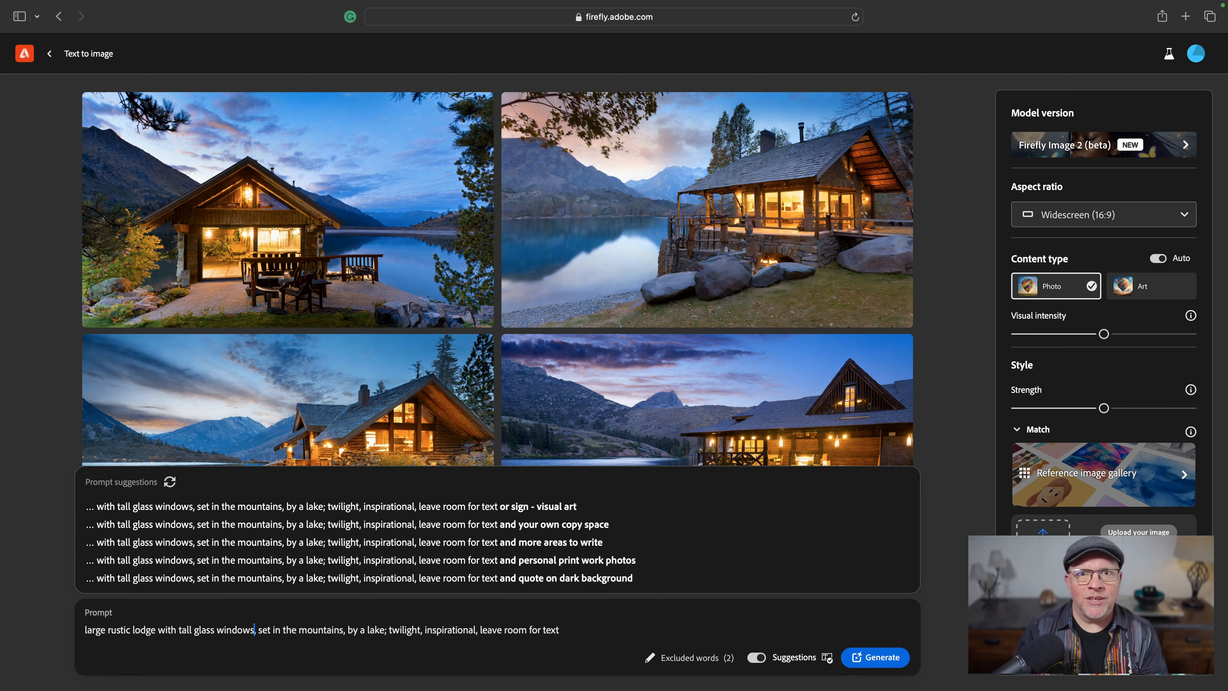
key("Return")
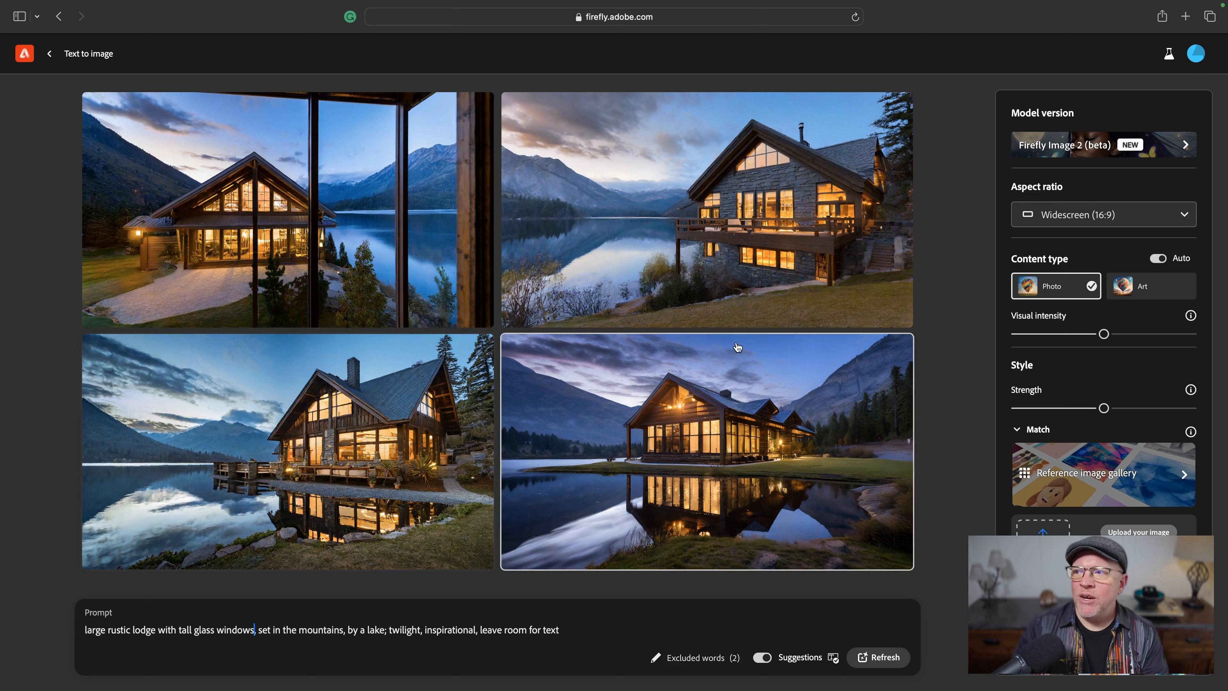
- Download the upper-right lodge image, continuing past the content credentials notice
mouse_move(791, 213)
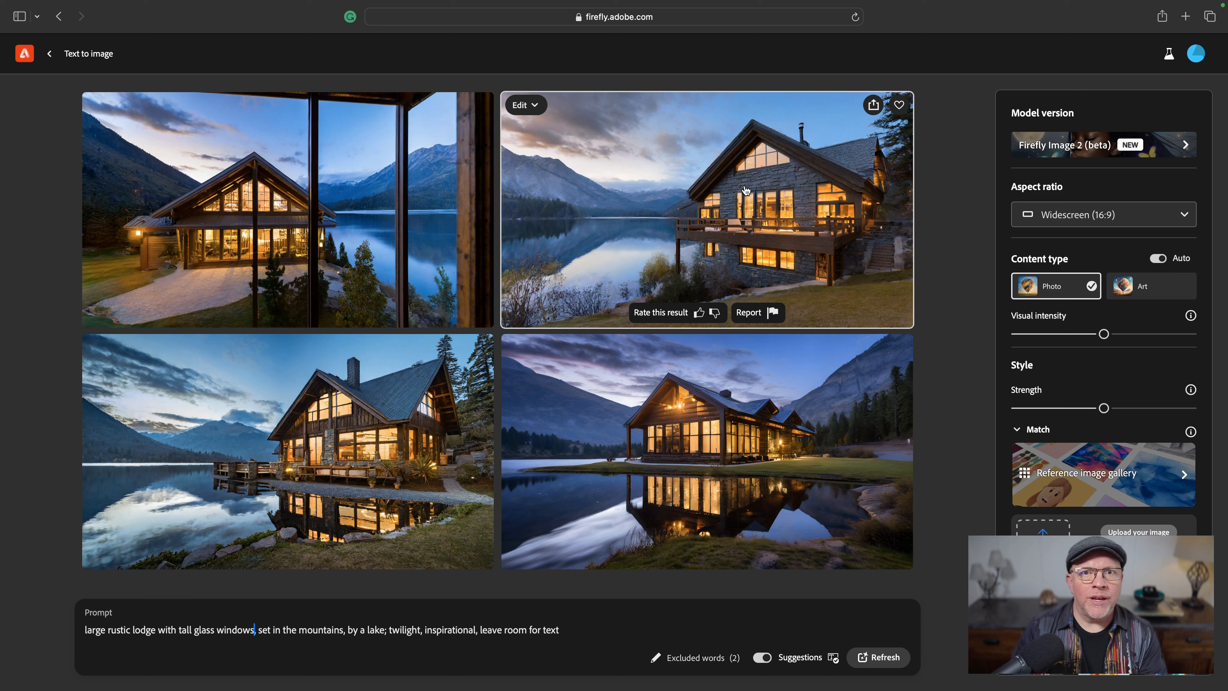
left_click(874, 103)
left_click(889, 131)
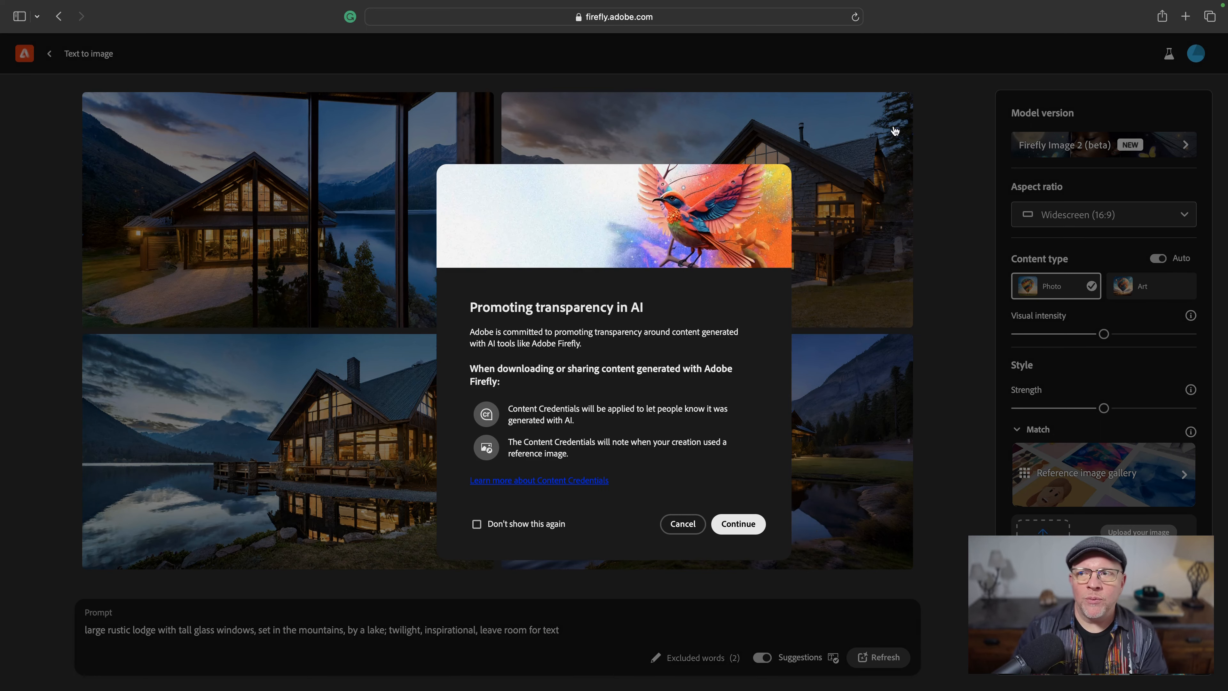
left_click(739, 524)
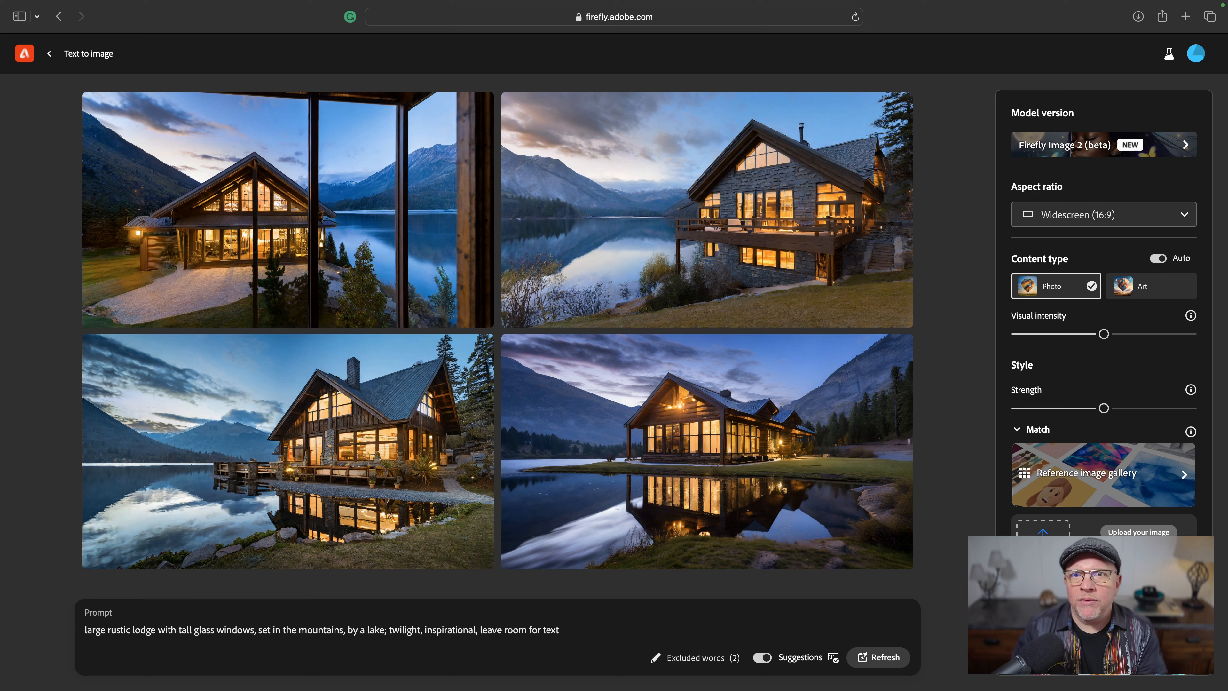
- Add 'lots of grass' after 'by a lake' in the prompt and generate new images
left_click(383, 630)
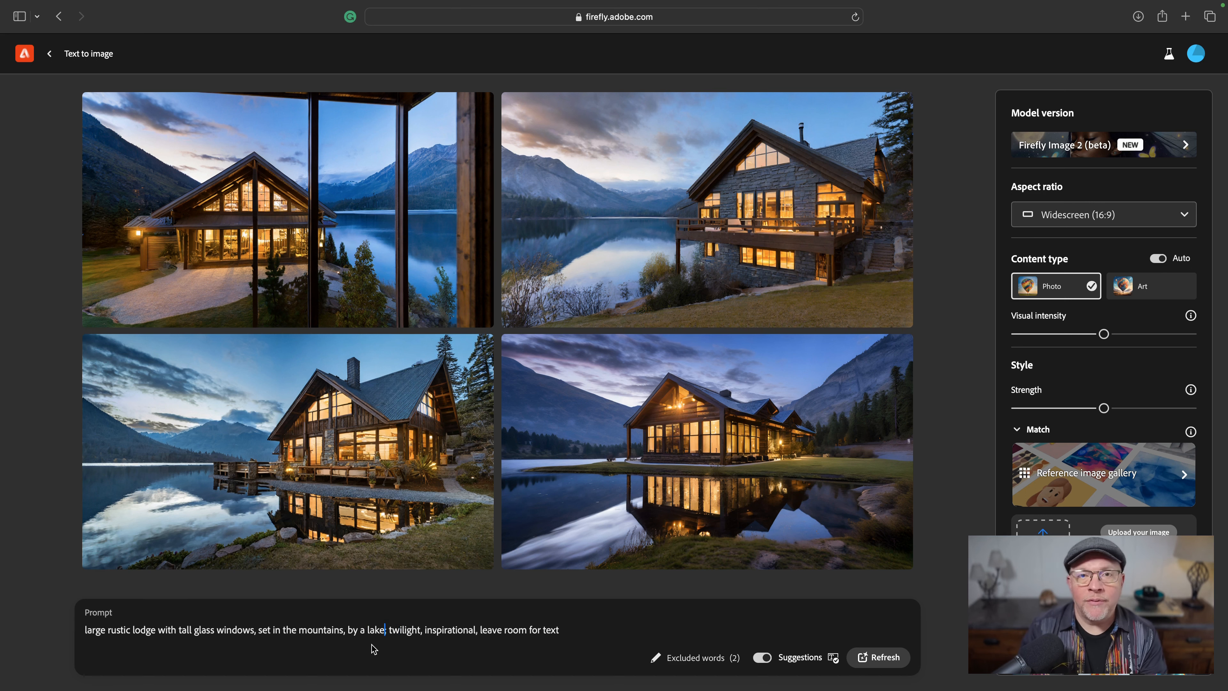
type(", lo")
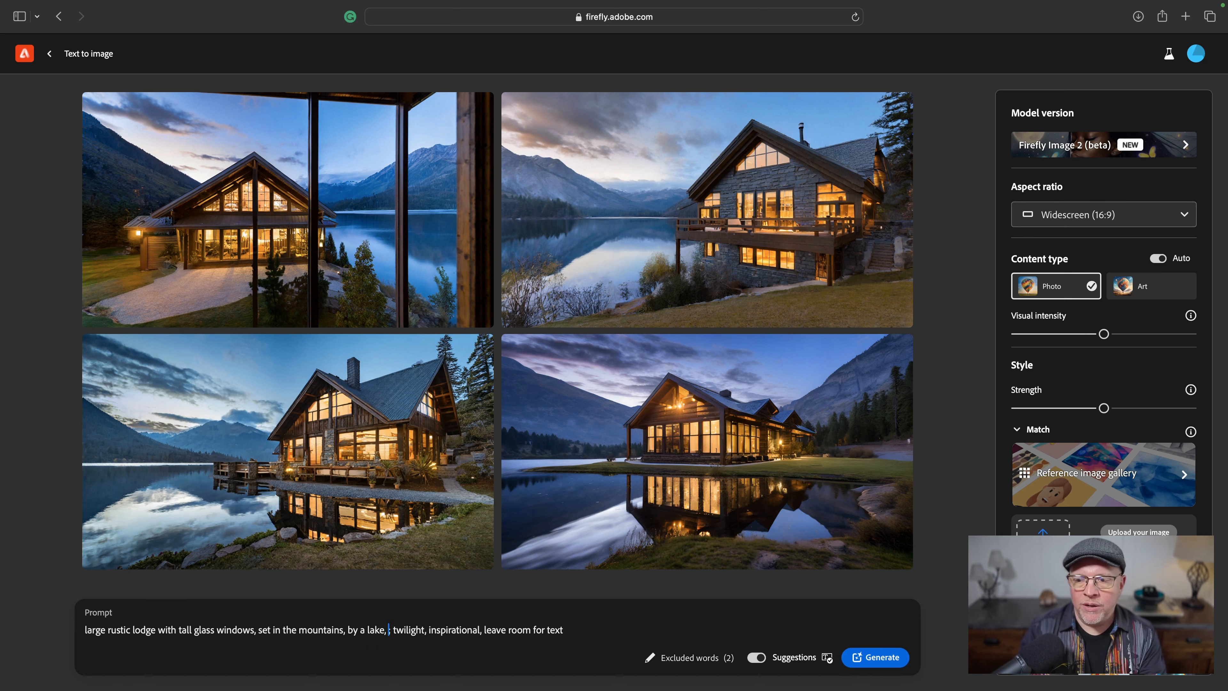
type("ts of ")
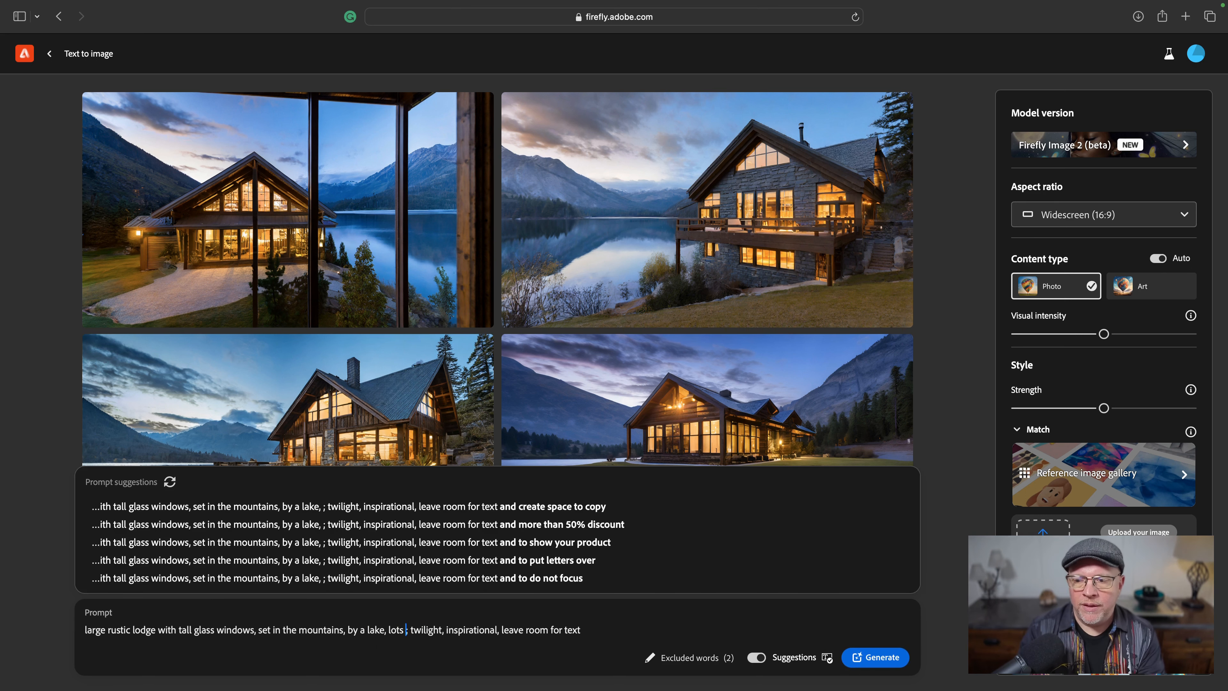
type("grass")
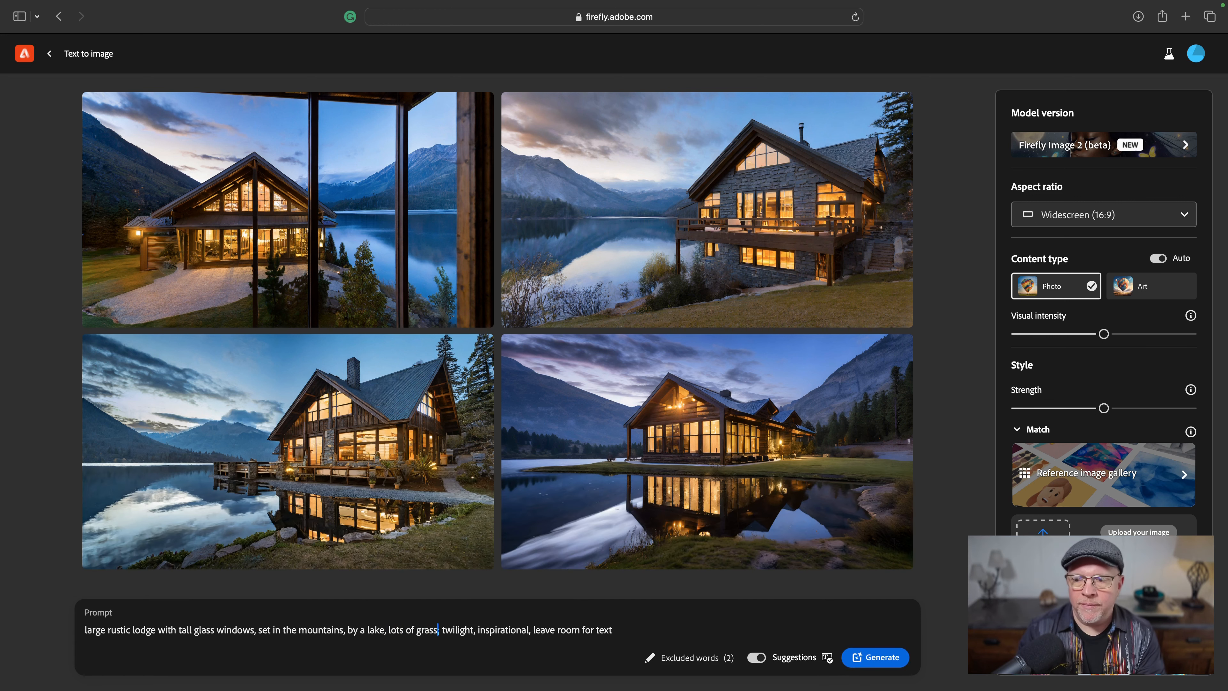
key("Return")
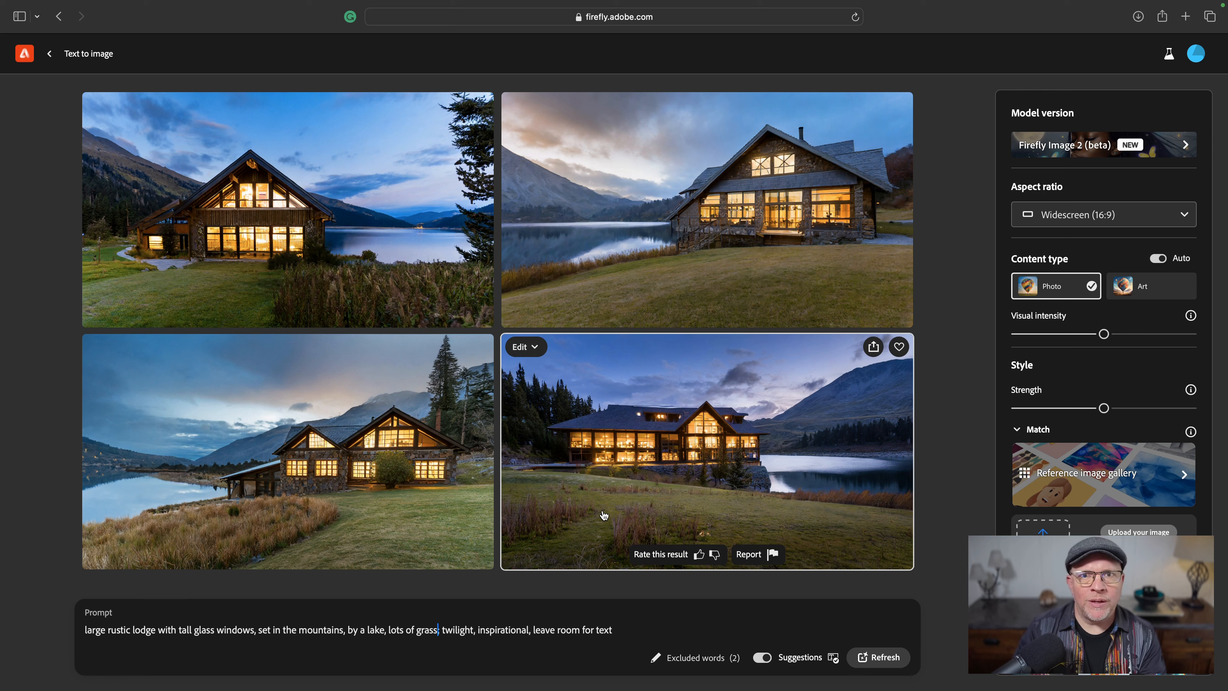
- Download the lower-left lodge image
left_click(453, 348)
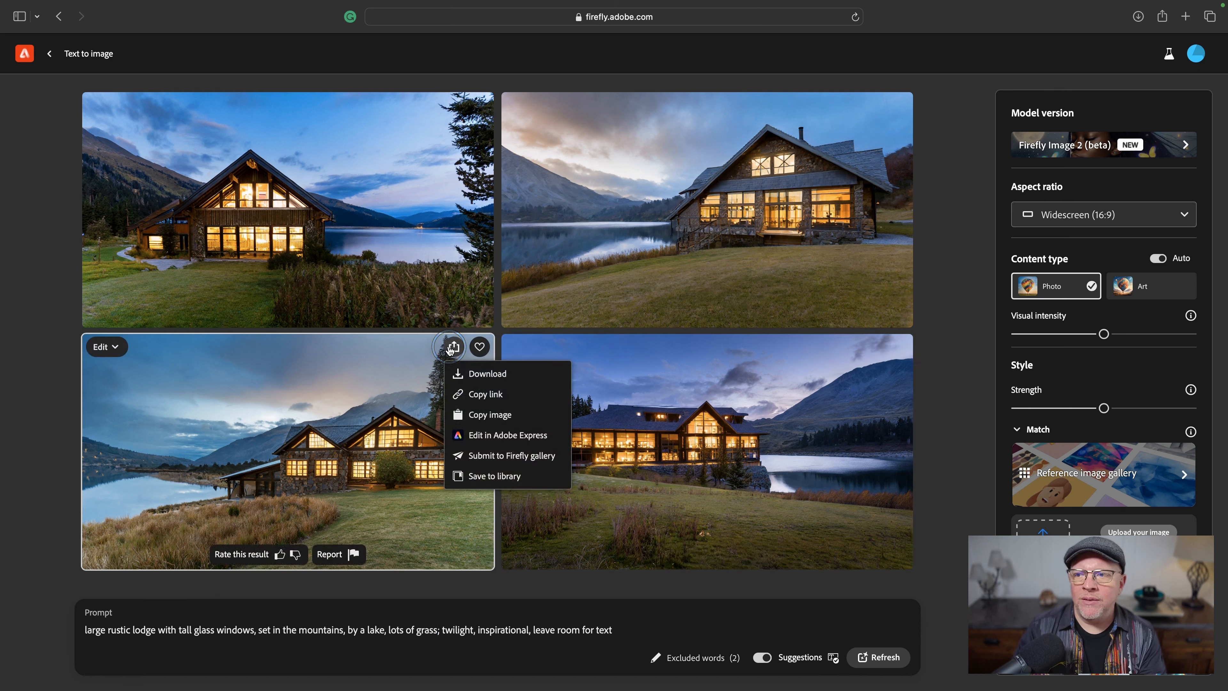
left_click(462, 378)
left_click(746, 529)
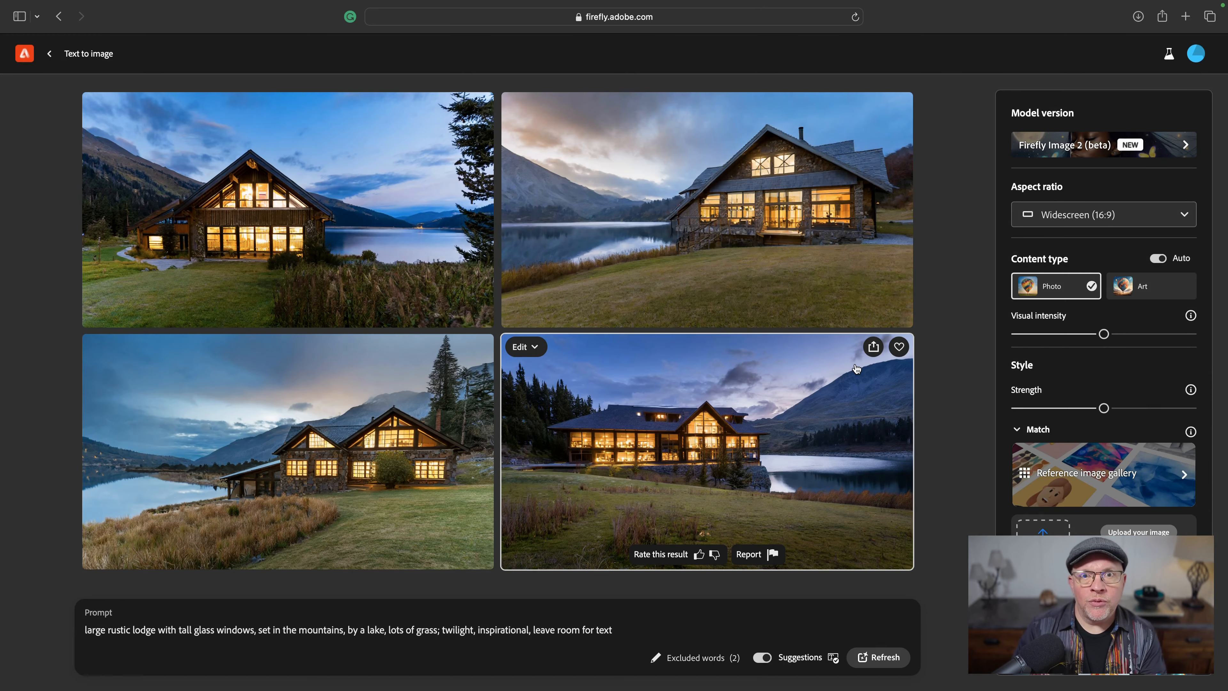
- Open the sharing options of the lower-right lodge image
left_click(873, 347)
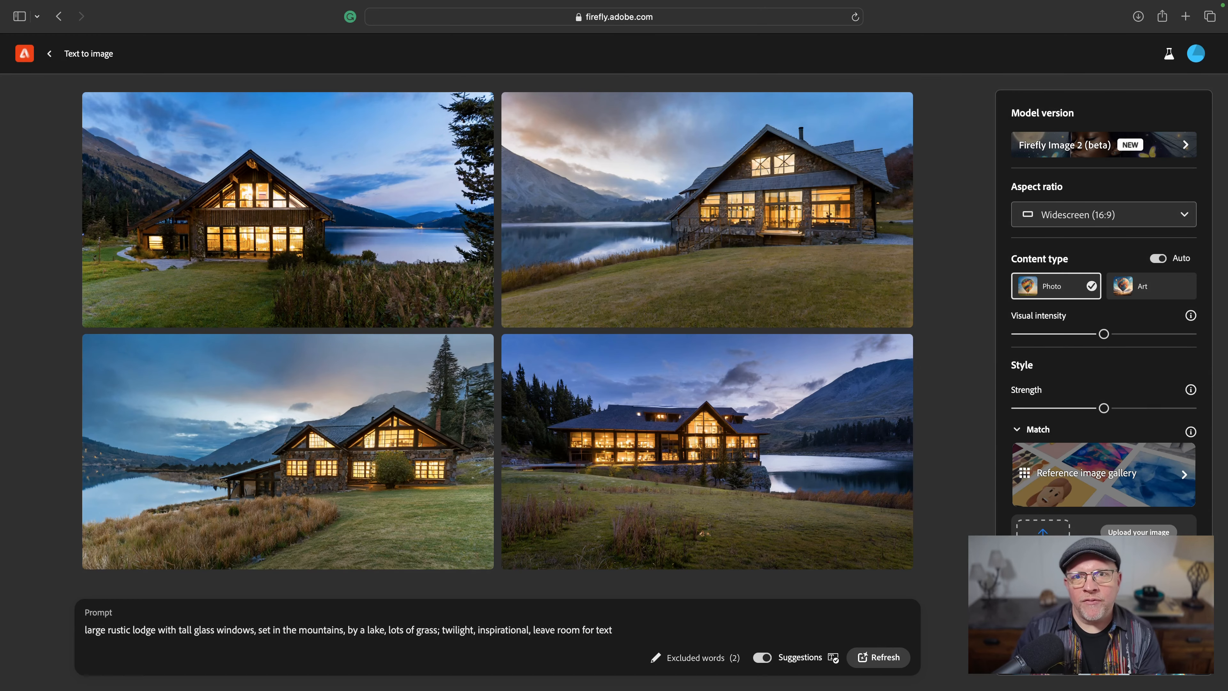